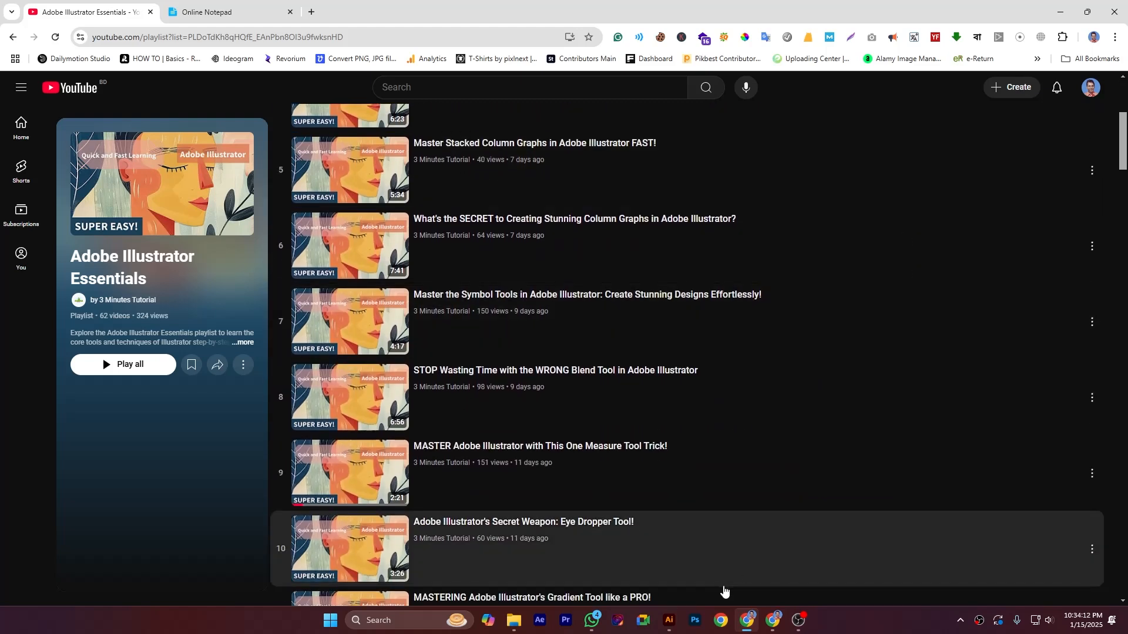
Step: Switch to Illustrator and draw a large radar graph across the middle of the artboard with the Radar Graph tool
click(669, 620)
click(13, 235)
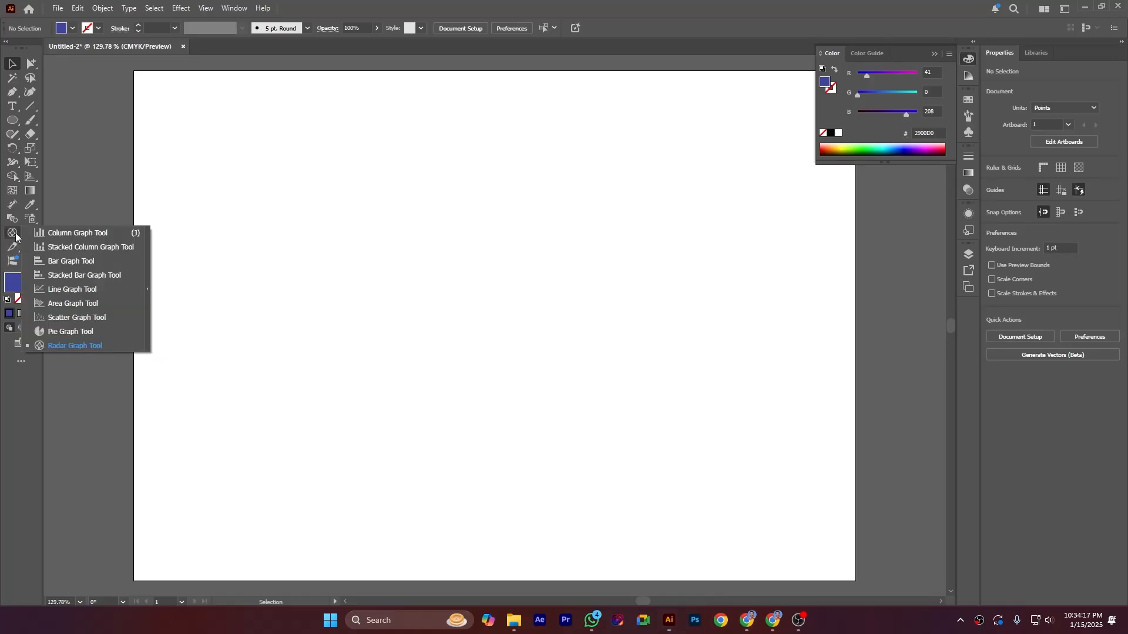
click(56, 346)
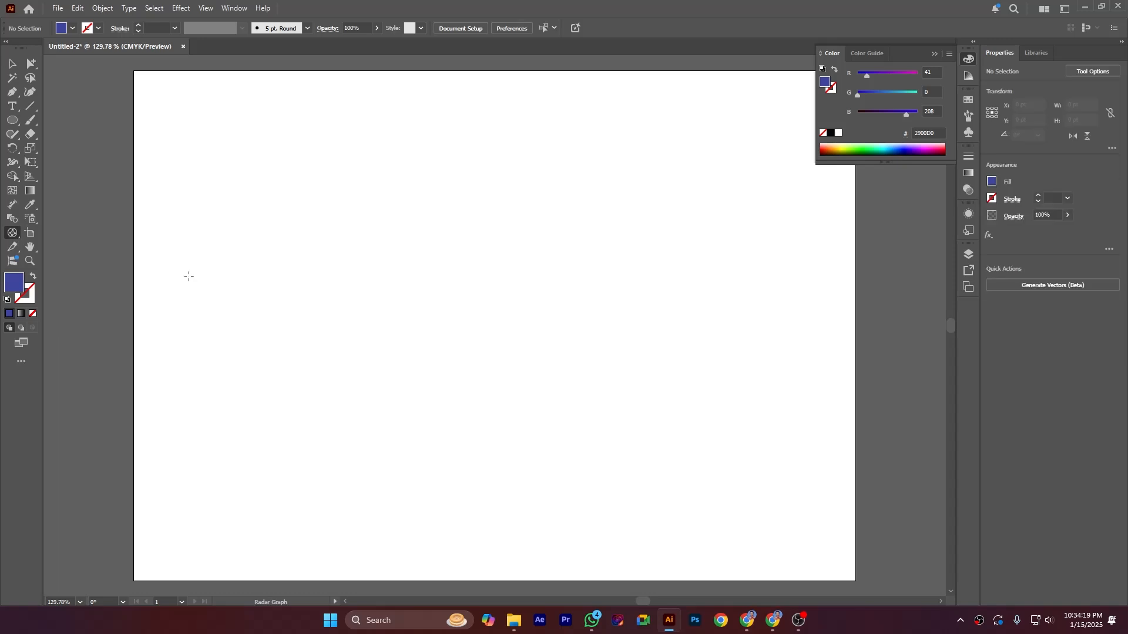
drag(211, 150, 729, 463)
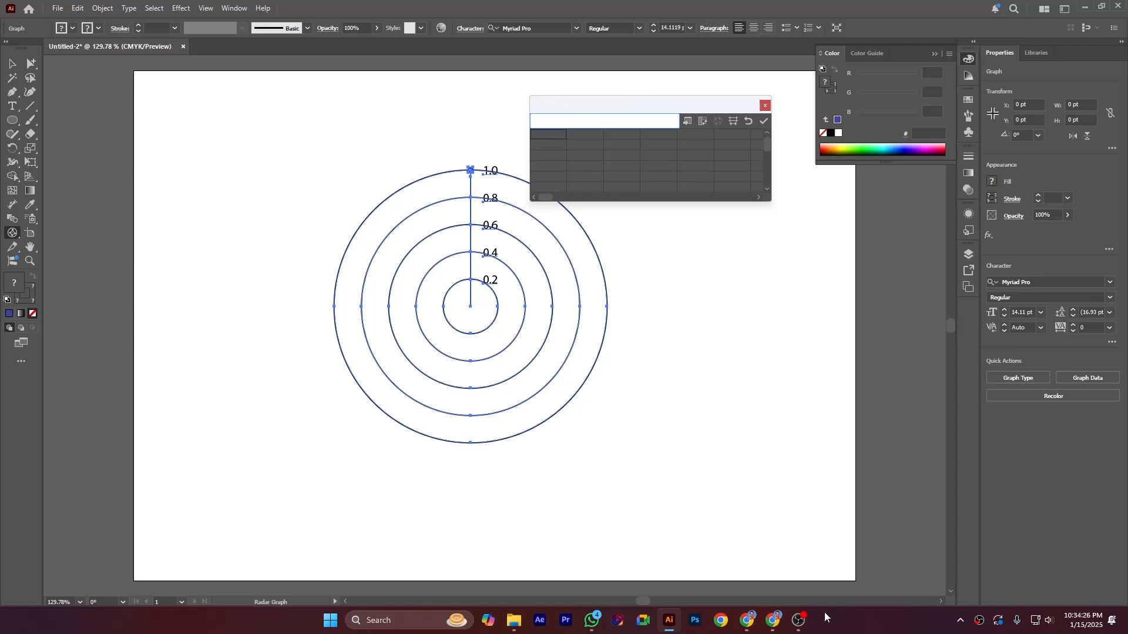
Step: Copy the labels Media 1 to Media 4 from Online Notepad in Chrome and return to the graph data table in Illustrator
click(746, 624)
click(213, 12)
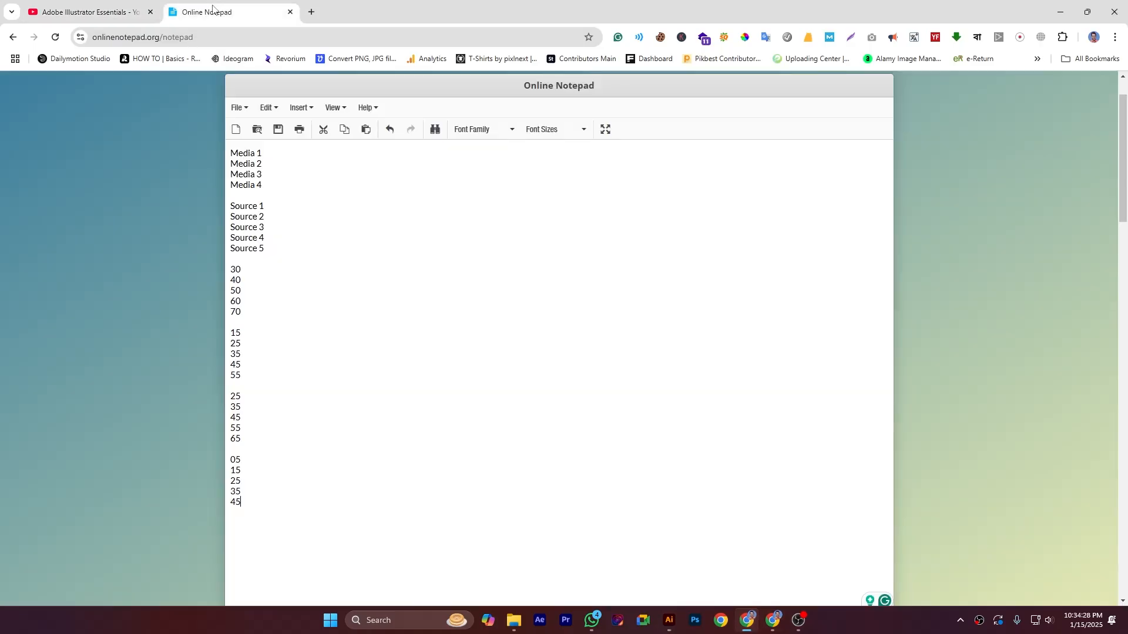
drag(230, 153, 271, 199)
key(ctrl+c)
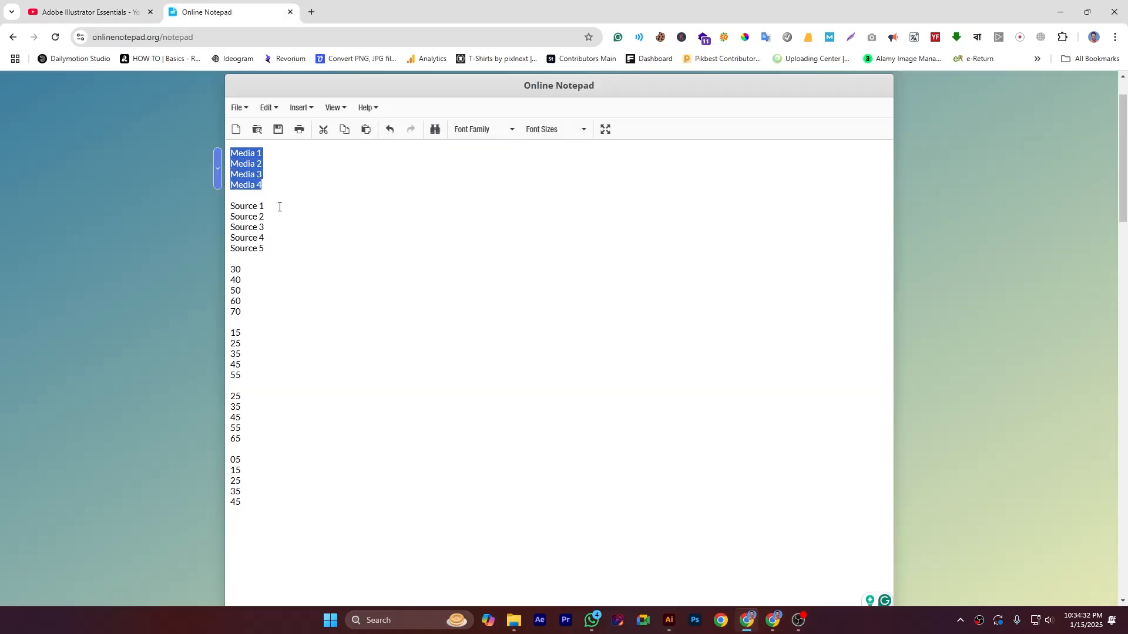
click(668, 621)
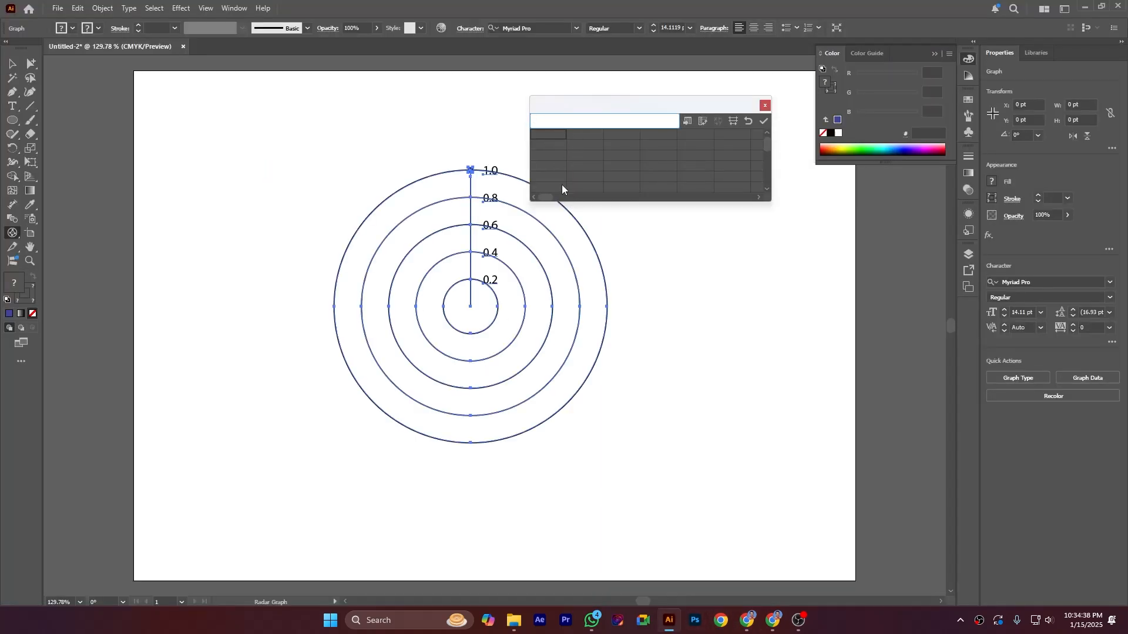
key(ctrl+v)
click(705, 121)
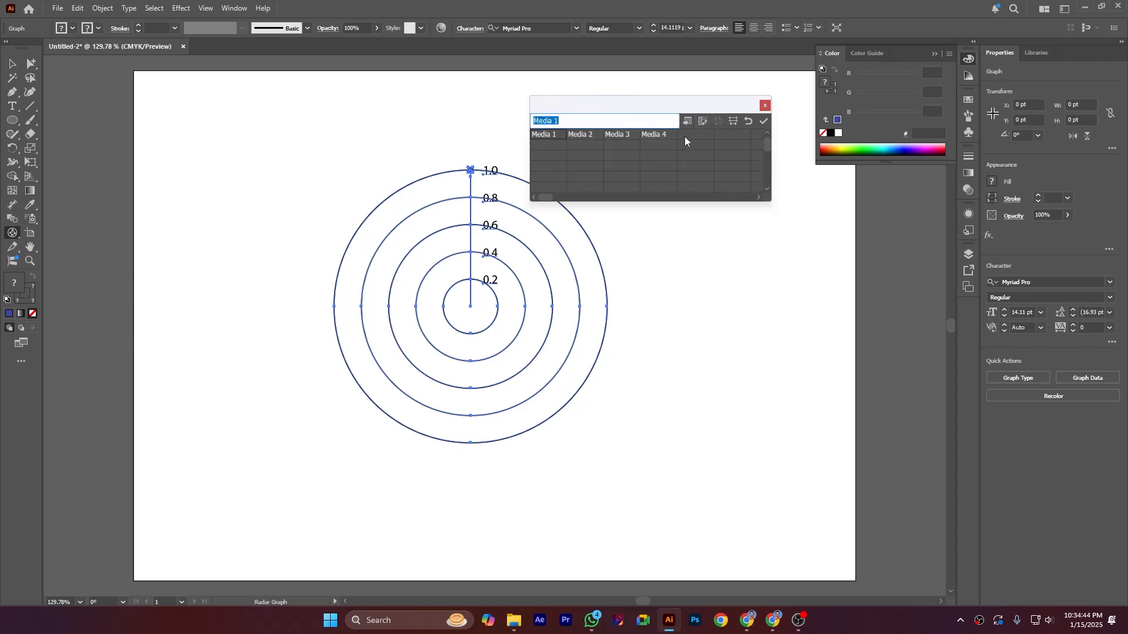
key(ctrl+z)
key(ctrl+z)
key(ctrl+z)
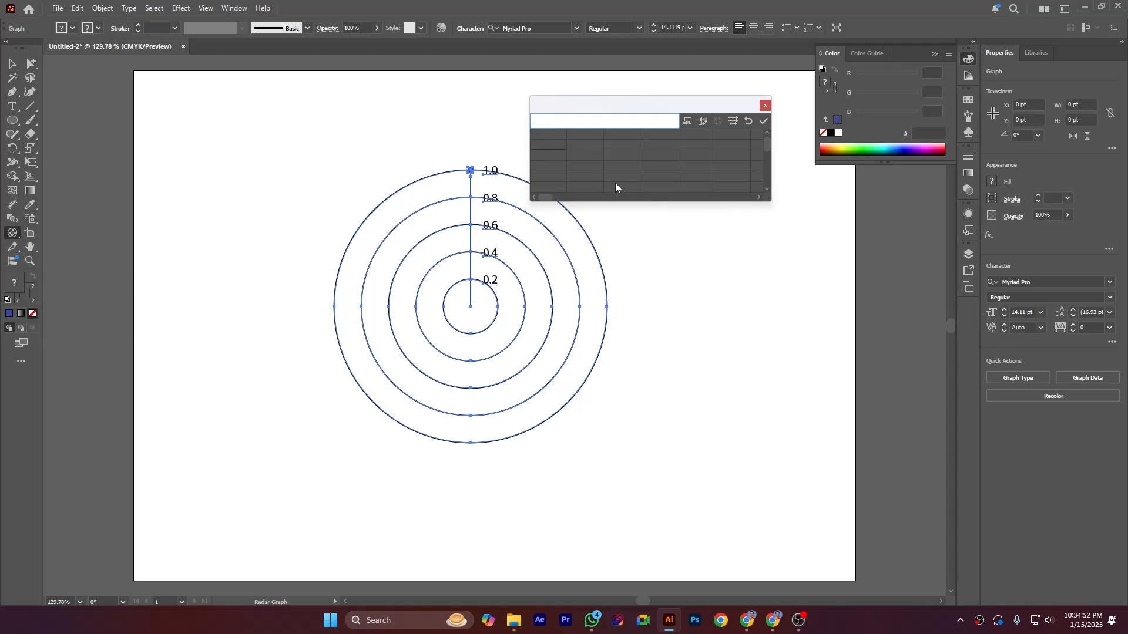
Step: Label the graph data rows Media 1 to Media 4 and the columns Source 1 to Source 5, copying the source labels from Online Notepad
key(ctrl+v)
click(703, 120)
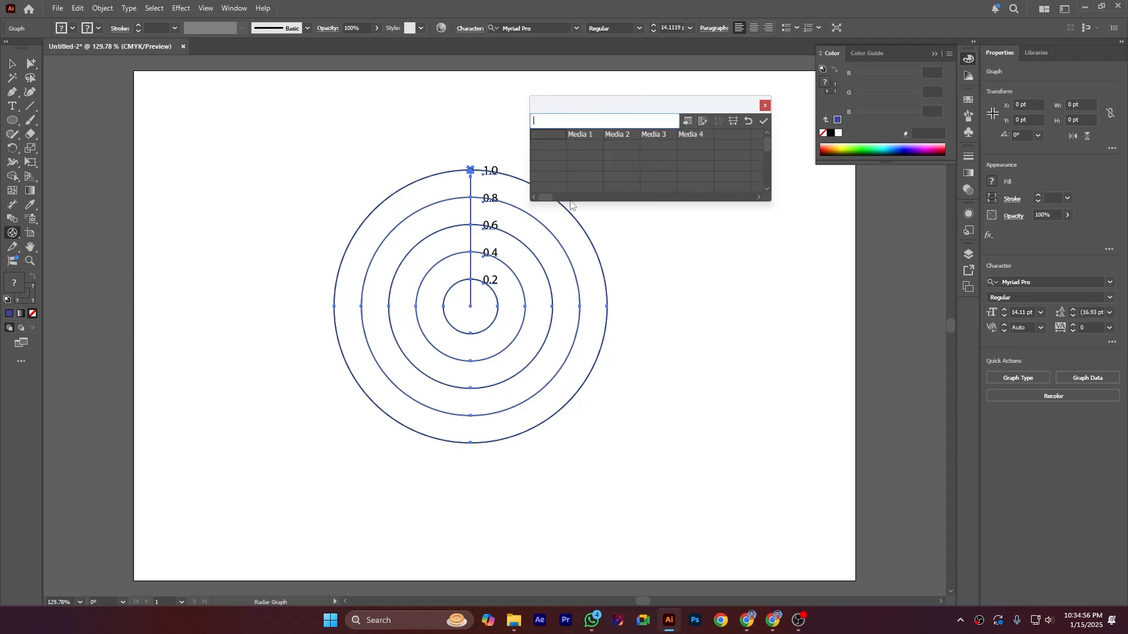
click(747, 620)
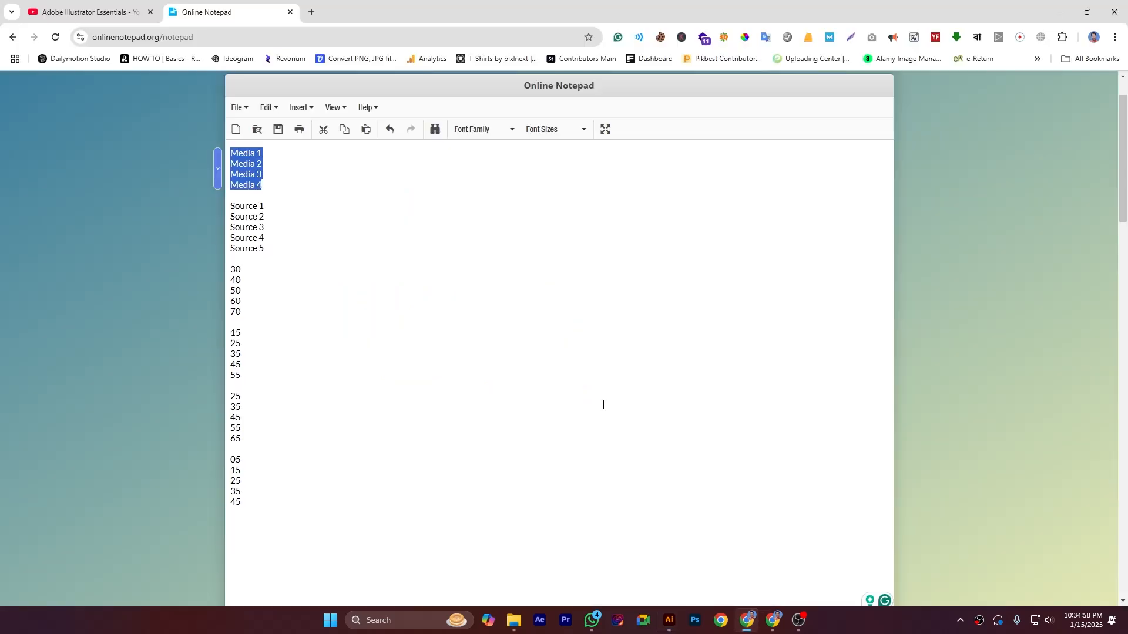
drag(235, 206, 278, 245)
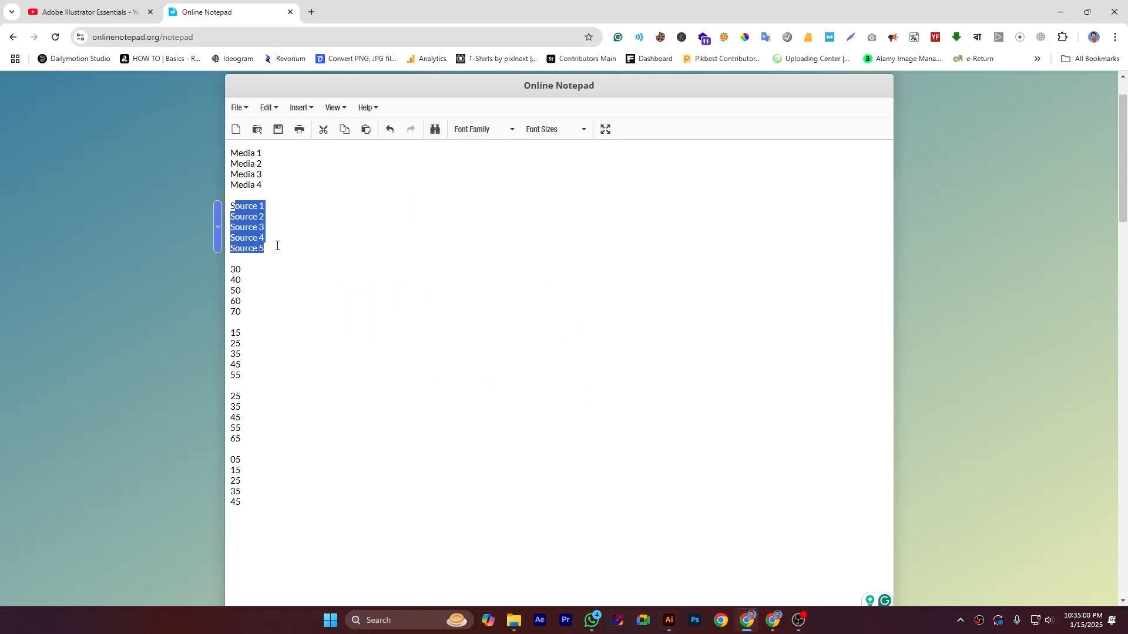
drag(231, 206, 263, 249)
key(ctrl+c)
click(670, 620)
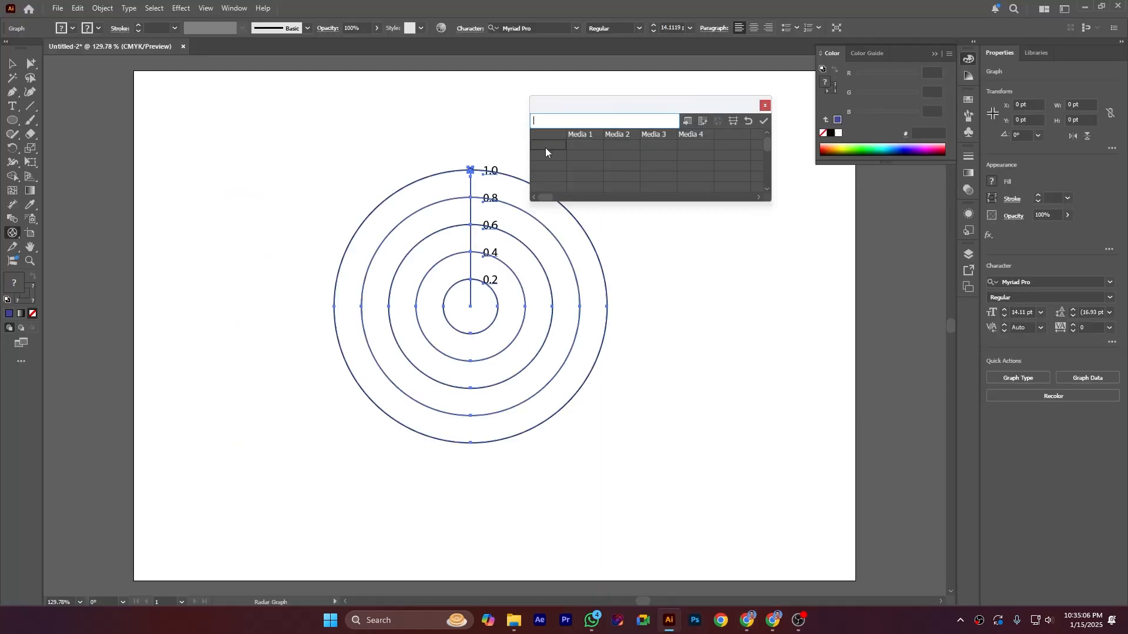
key(ctrl+v)
Step: Copy the values 30, 40, 50, 60 and 70 from Online Notepad into the graph data's Source 1 column
click(747, 621)
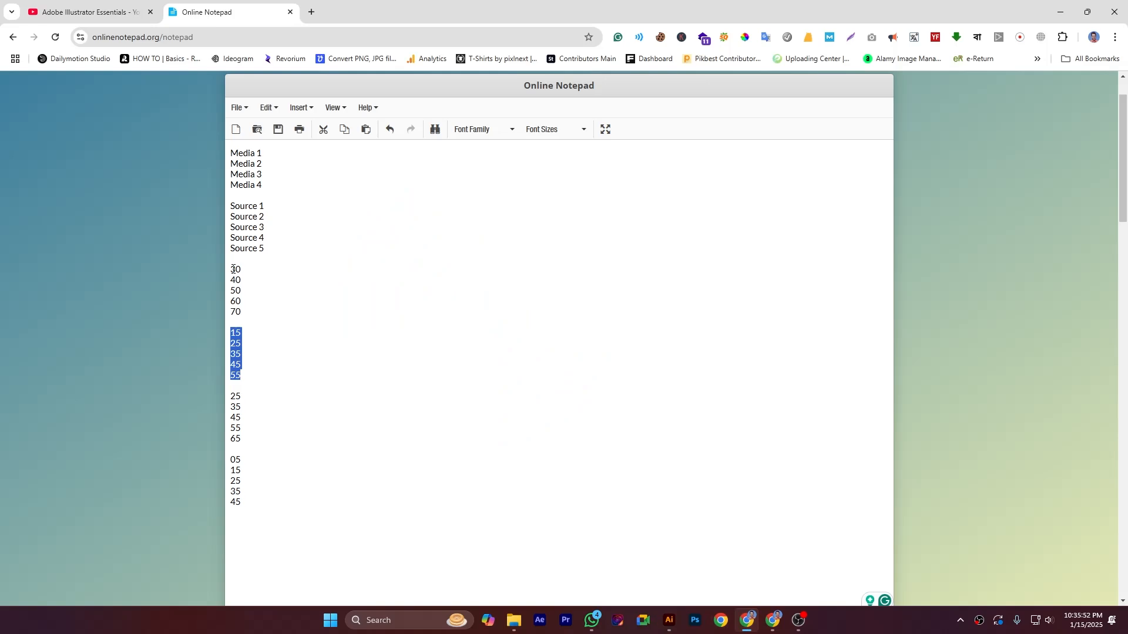
drag(234, 269, 256, 312)
key(ctrl+c)
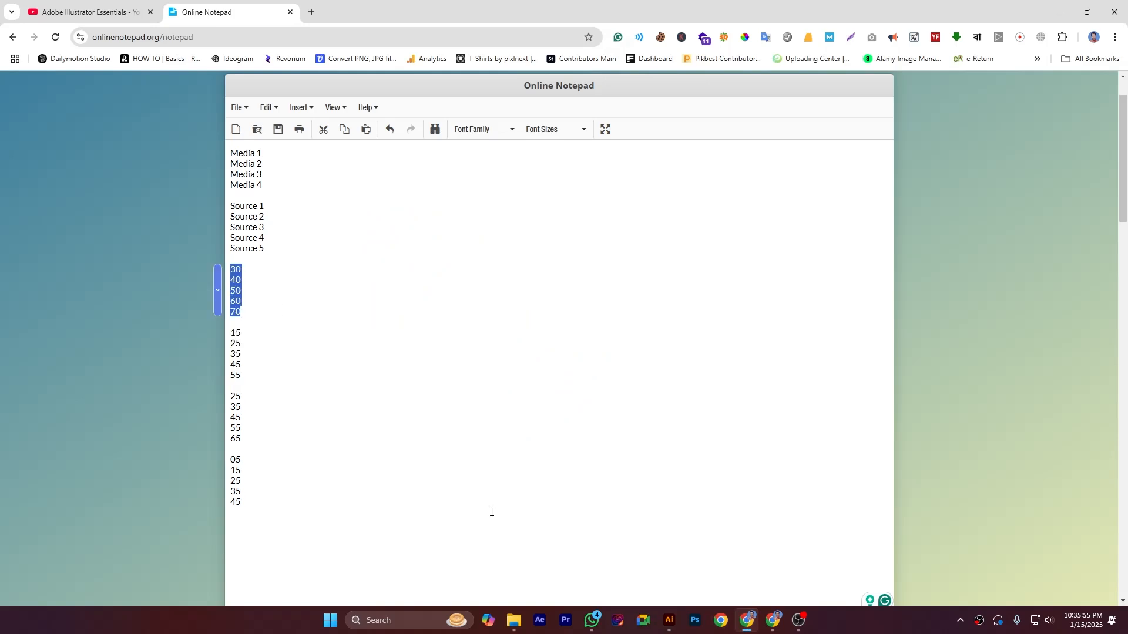
click(665, 622)
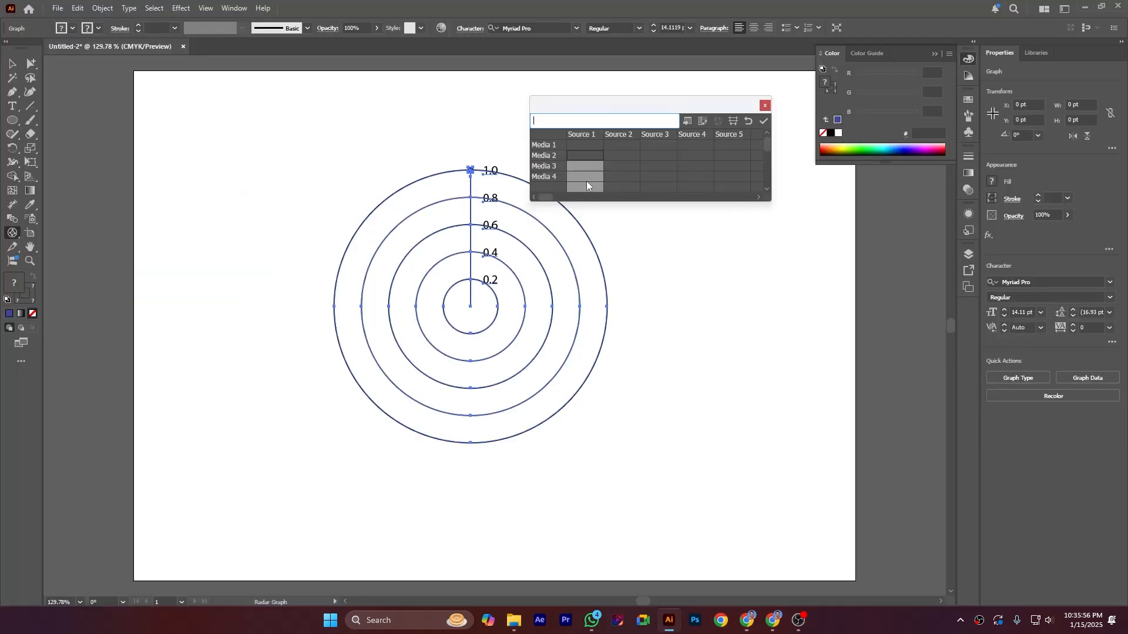
click(586, 145)
key(ctrl+v)
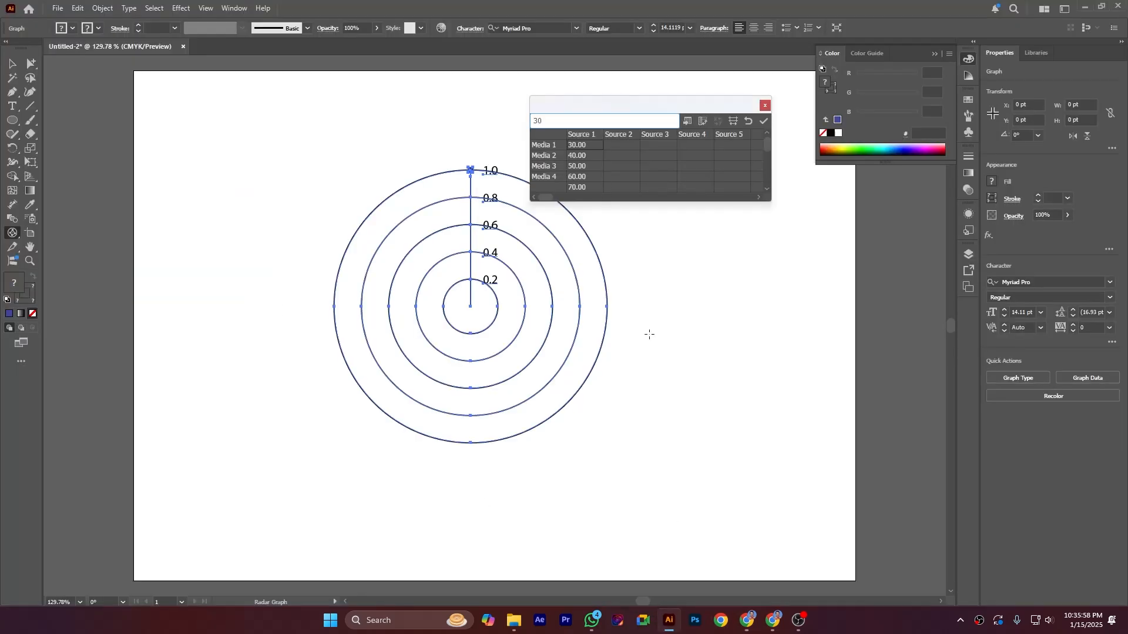
Step: Label the fifth data row of the graph table Media 5
click(555, 185)
scroll(624, 239, down, 1)
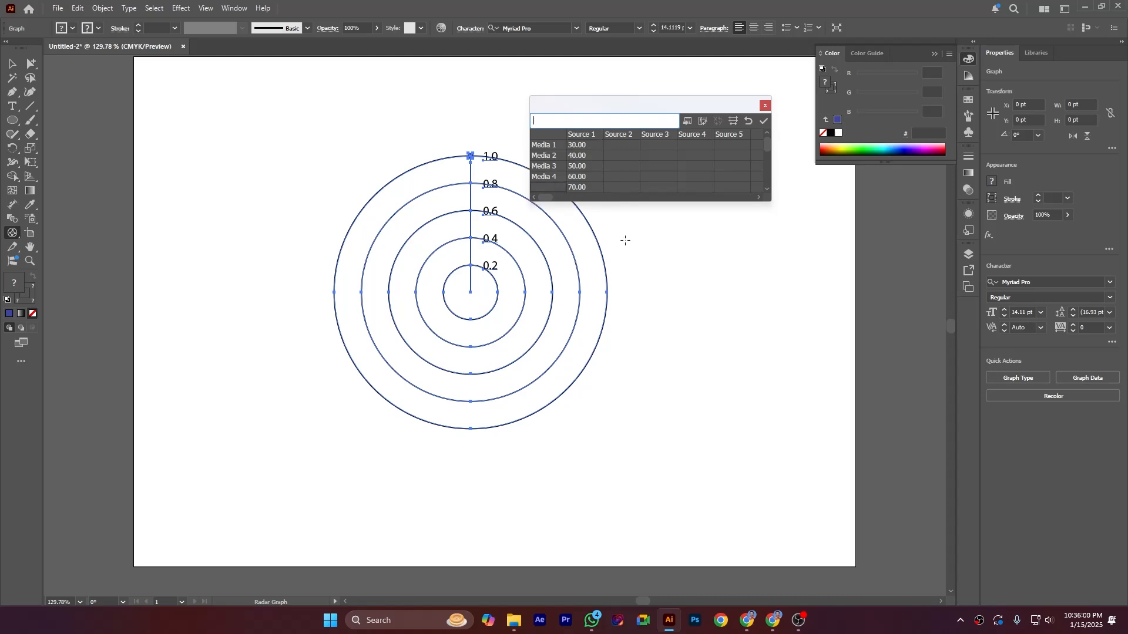
text(Media 5)
Step: Copy the values 15, 25, 35, 45 and 55 from Online Notepad into the graph data's Source 2 column
click(625, 145)
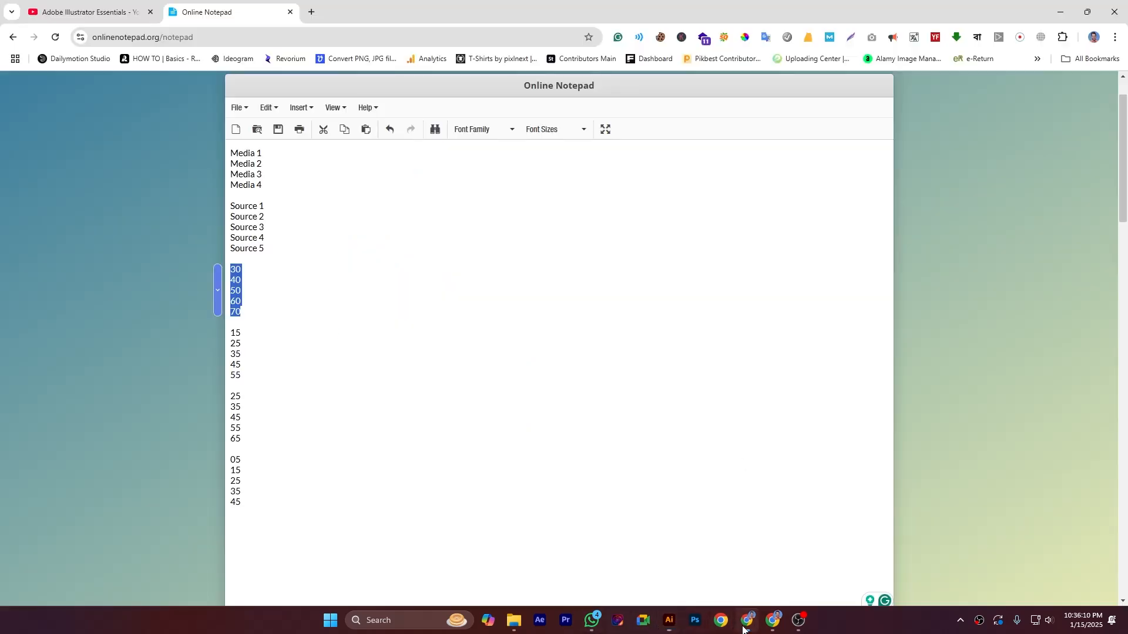
click(746, 621)
drag(231, 332, 233, 375)
right_click(233, 373)
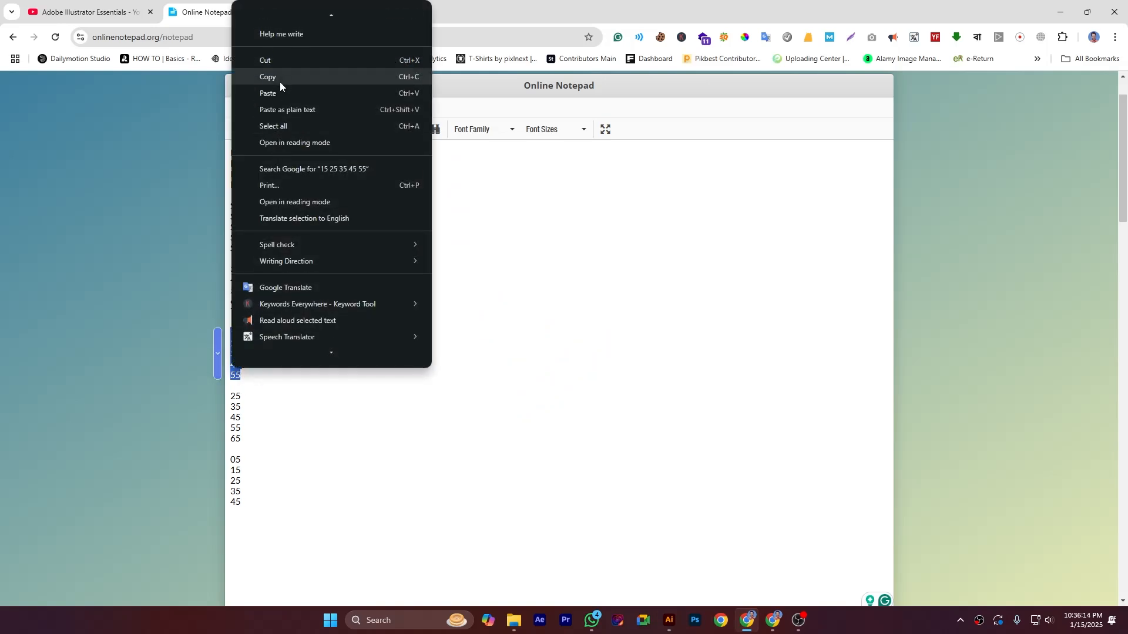
click(280, 79)
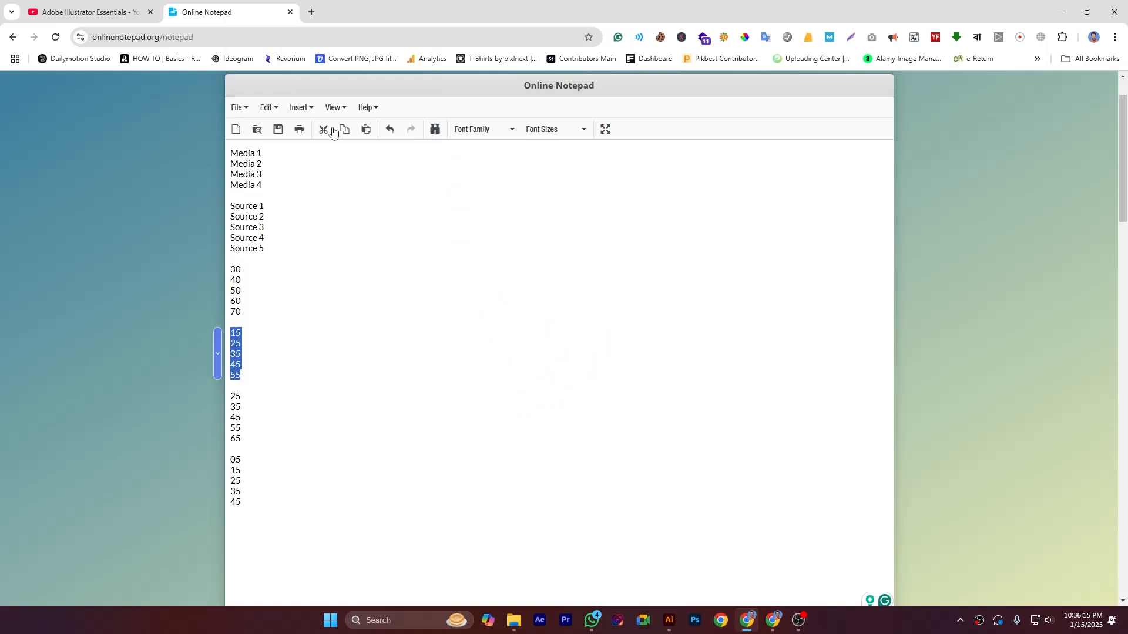
click(669, 620)
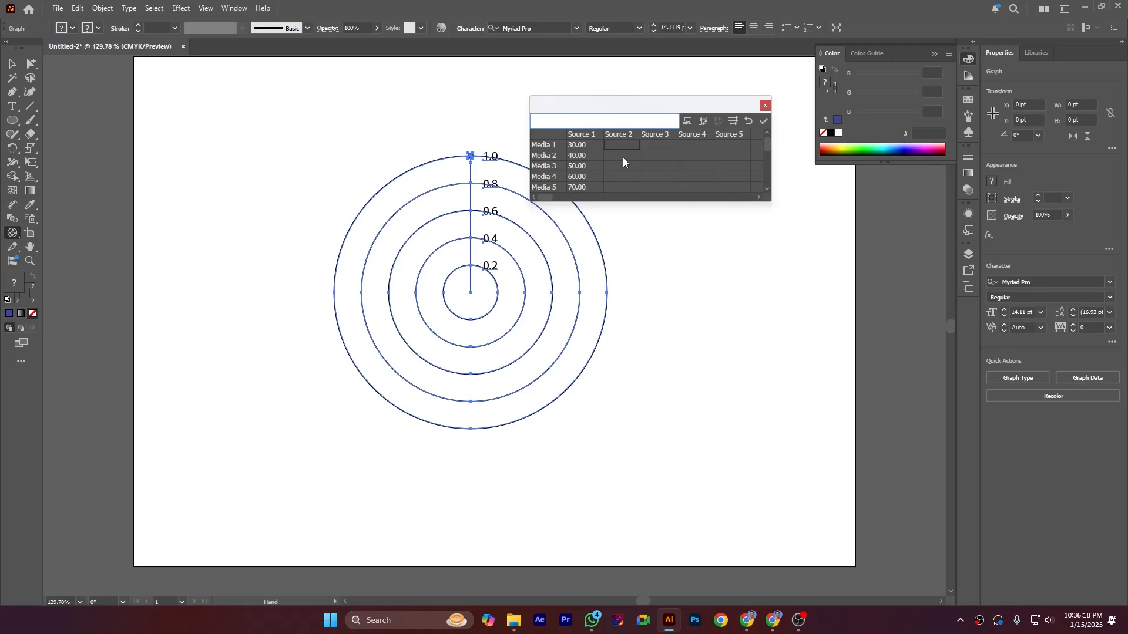
text(15.00 25.00 35.00 45.00 55.00)
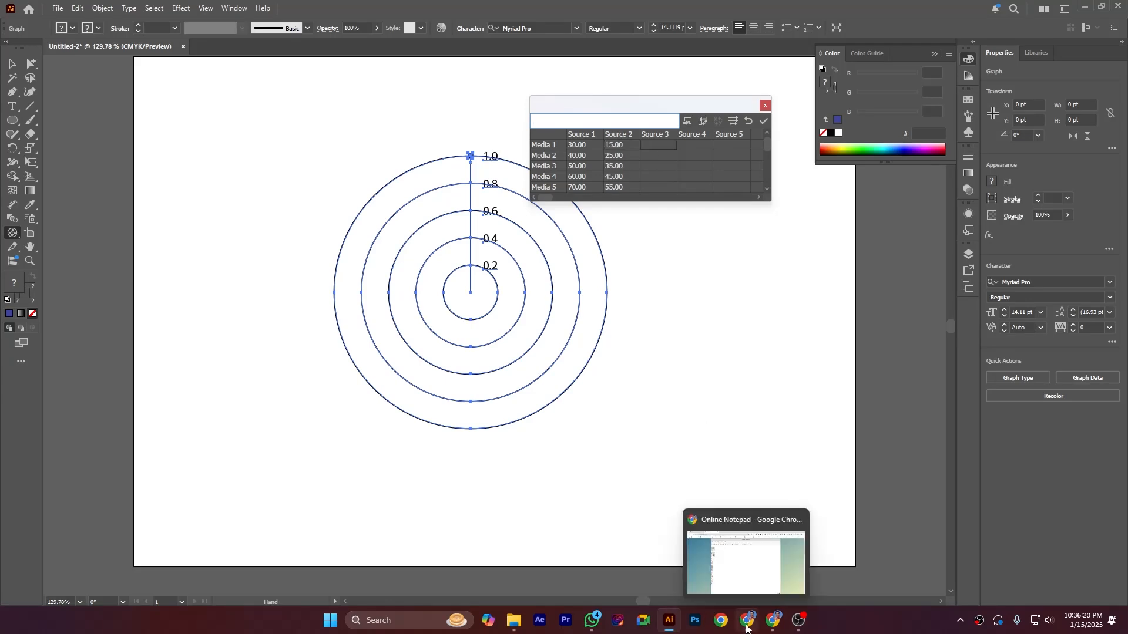
Step: Copy the values 25, 35, 45, 55 and 65 from Online Notepad into the graph data's Source 3 column
click(744, 622)
drag(230, 394, 252, 440)
key(ctrl+c)
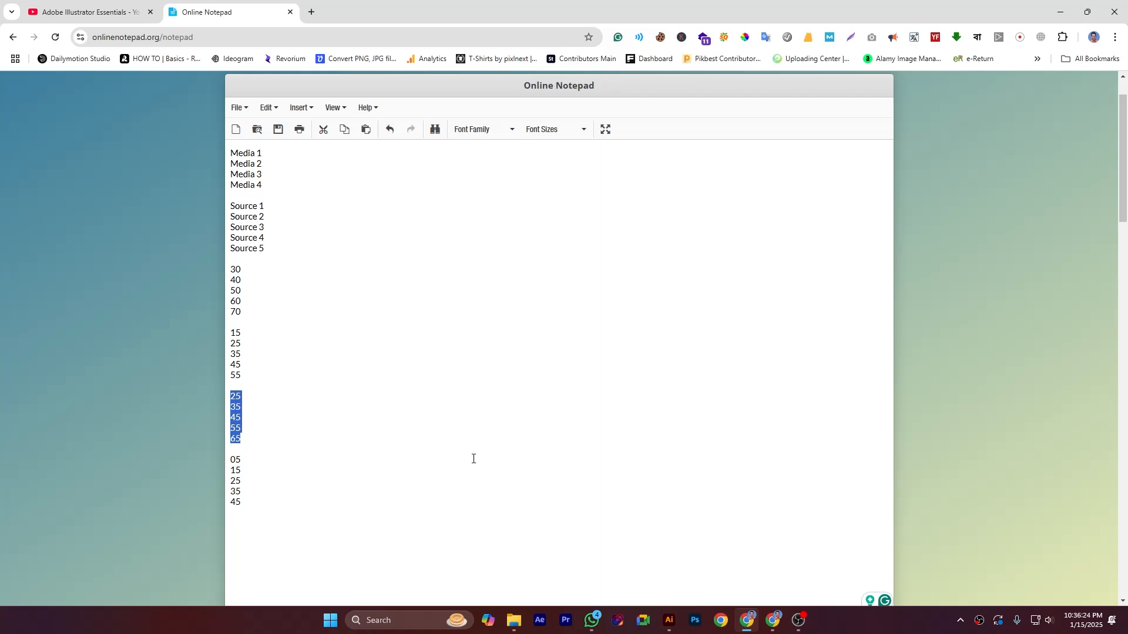
click(673, 623)
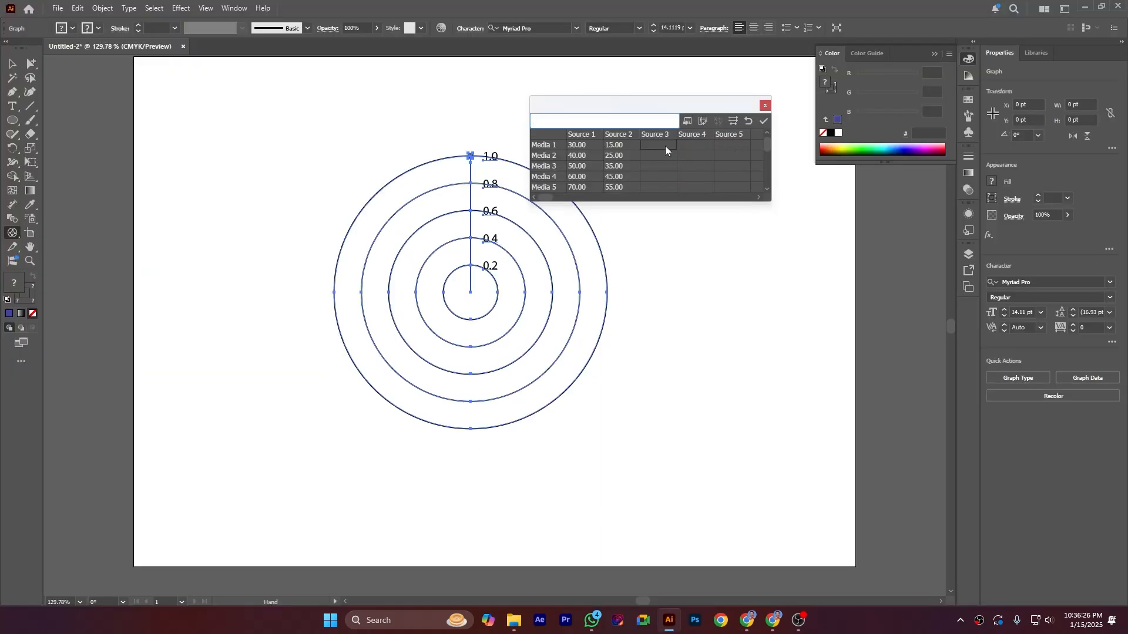
key(ctrl+v)
Step: Copy the values 05, 15, 25, 35 and 45 from Online Notepad into the graph data's Source 4 column
click(746, 617)
scroll(317, 427, down, 2)
drag(231, 342, 288, 390)
key(ctrl+c)
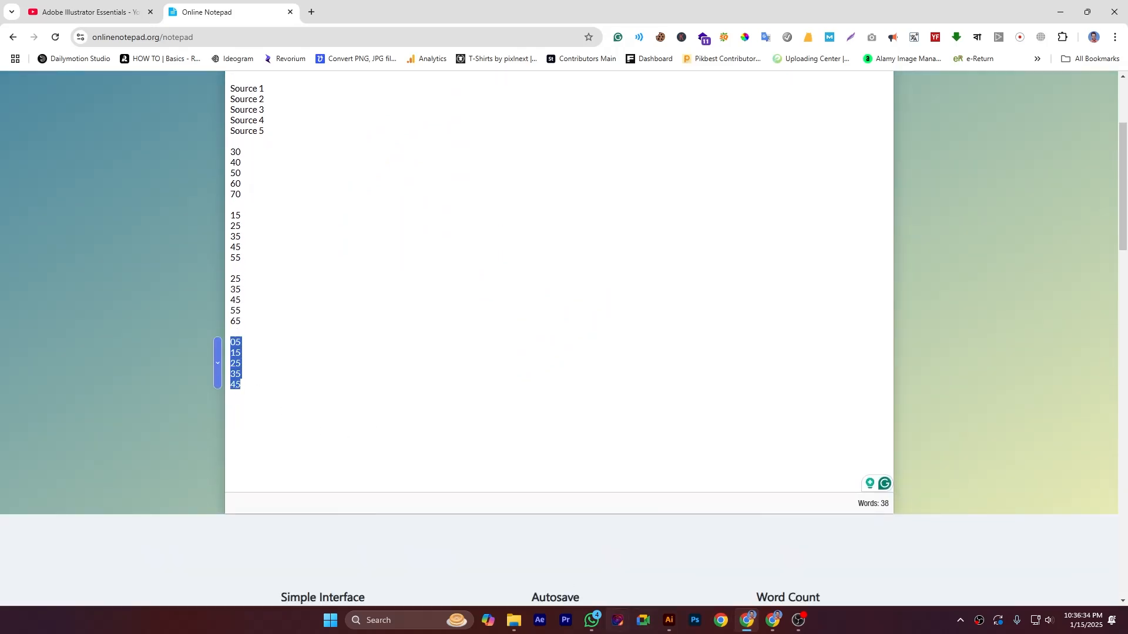
click(669, 620)
click(707, 146)
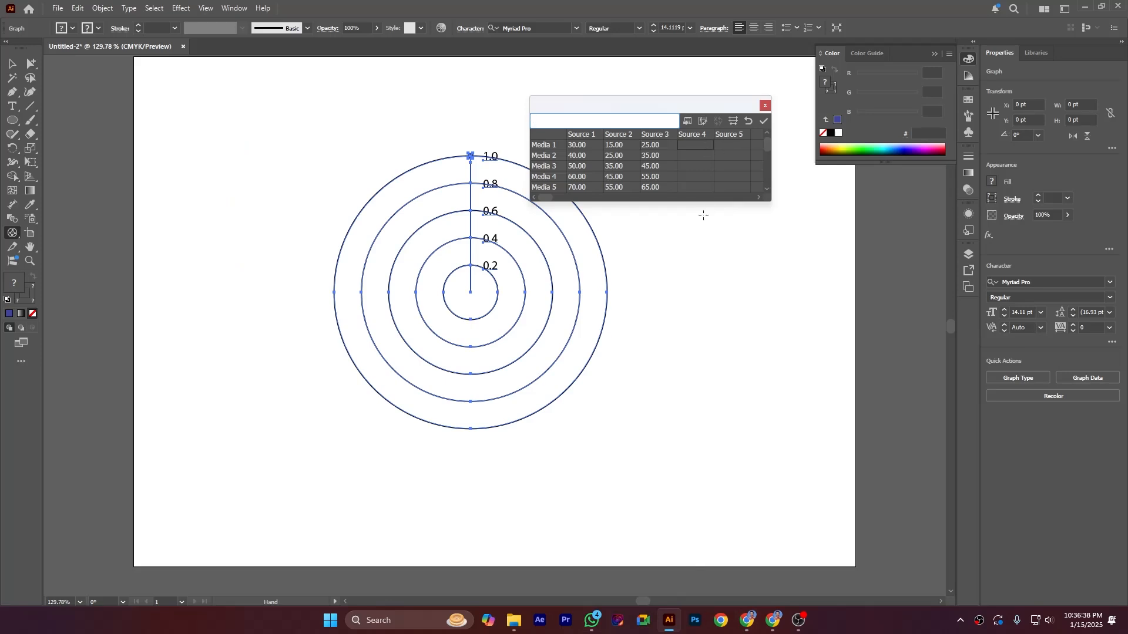
key(ctrl+v)
Step: Clear the Source 5 column label, then apply the data to the radar graph and close the data table
click(728, 135)
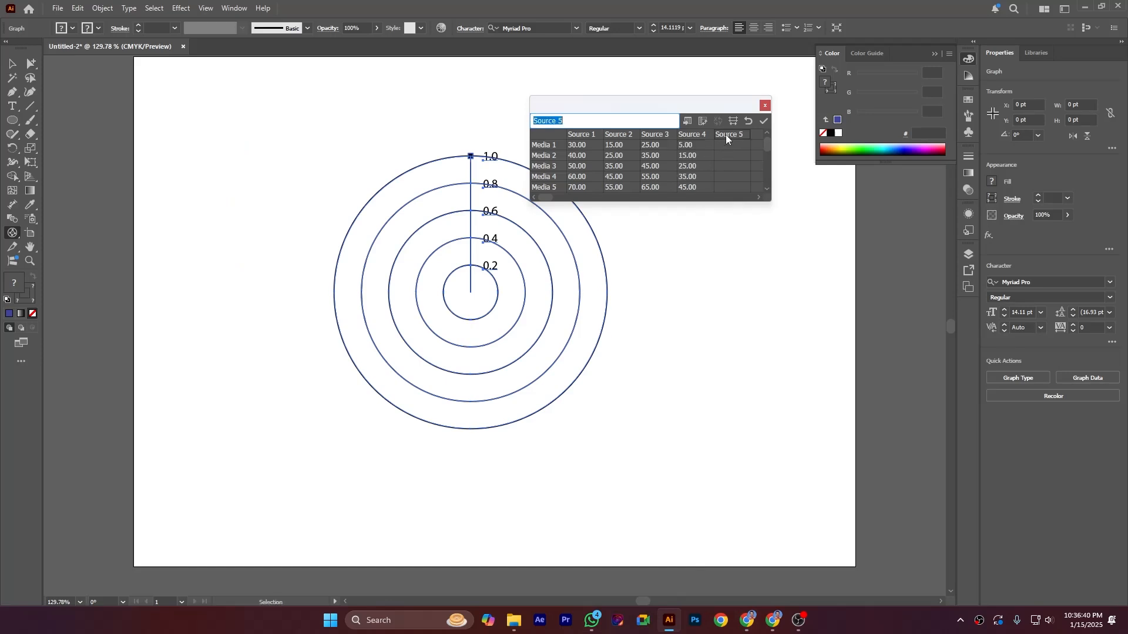
key(BackSpace)
click(763, 120)
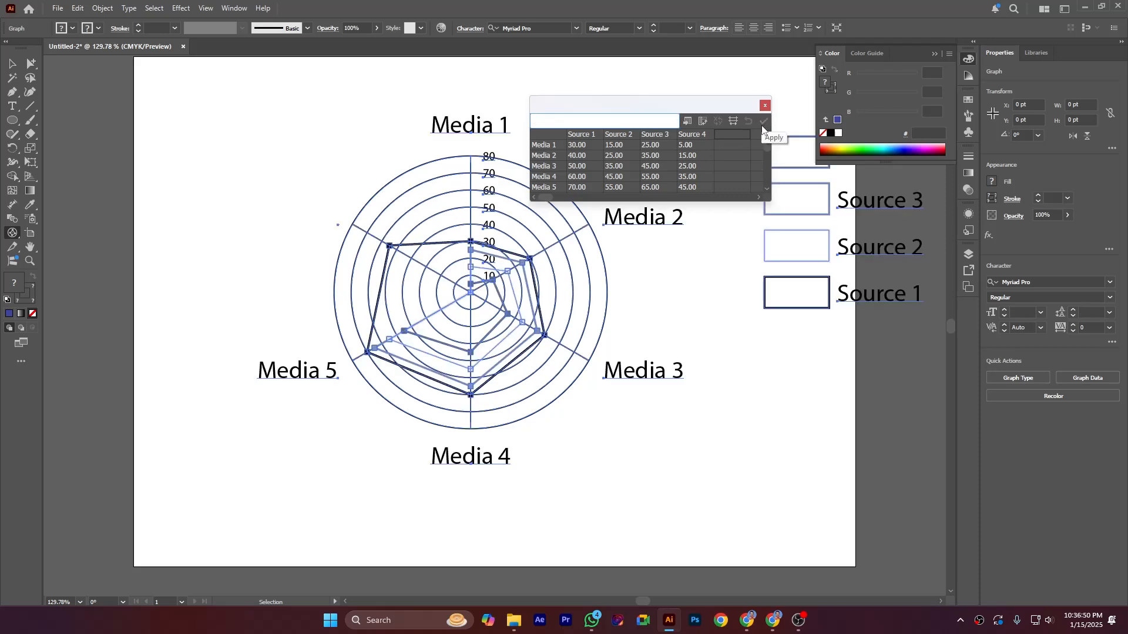
click(765, 107)
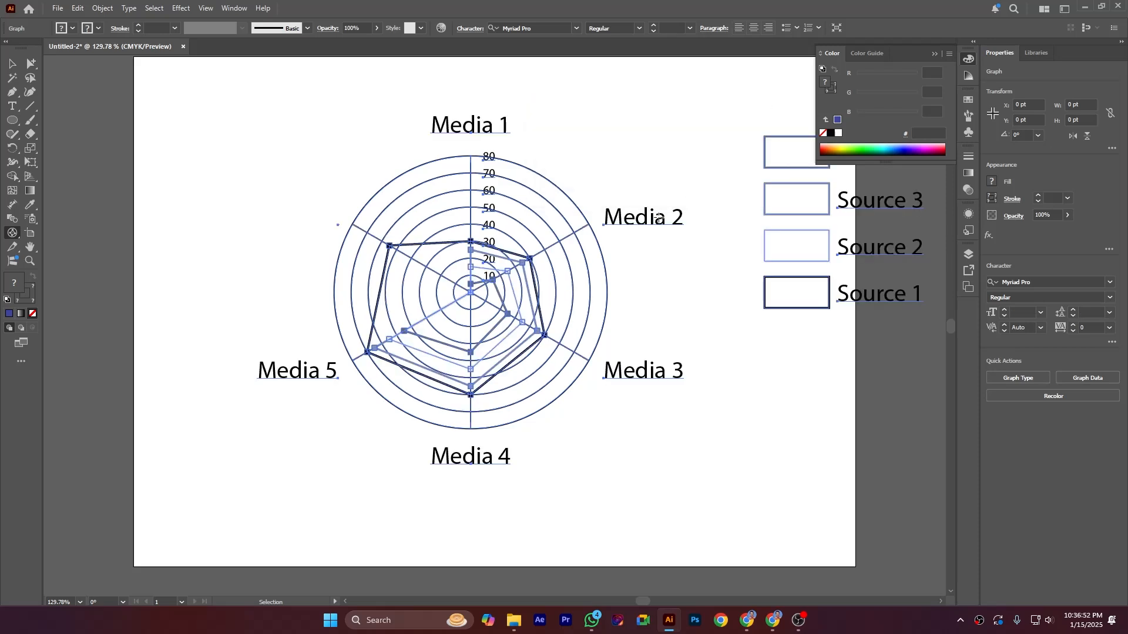
key(v)
click(234, 148)
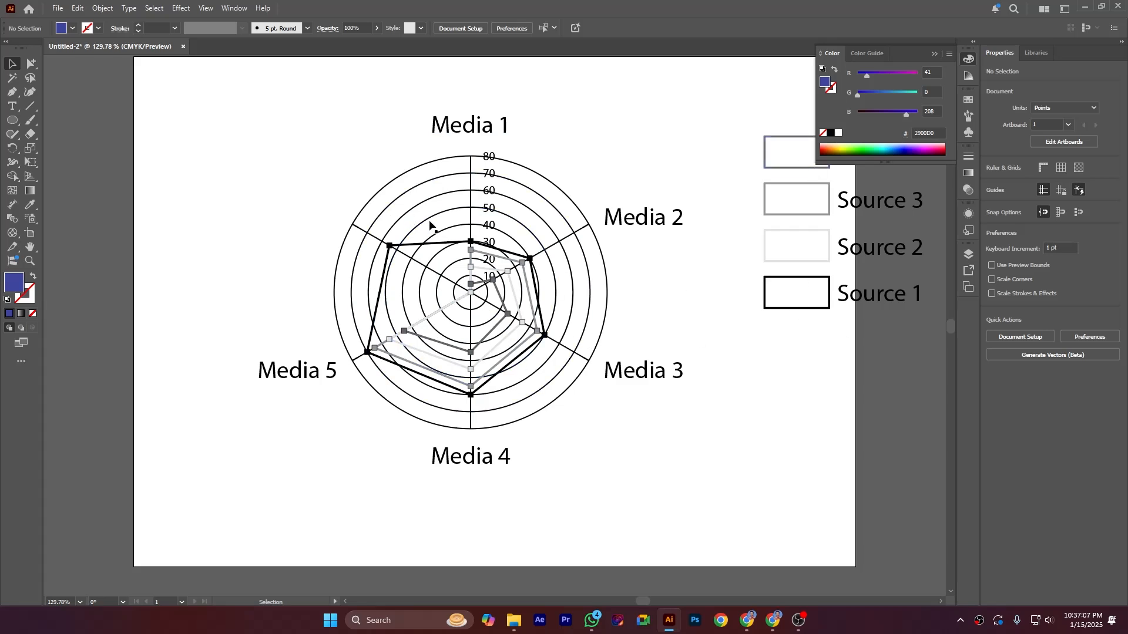
Step: Change the radar graph's value axis tick mark length to Short in its graph type settings and apply it
click(387, 185)
right_click(386, 185)
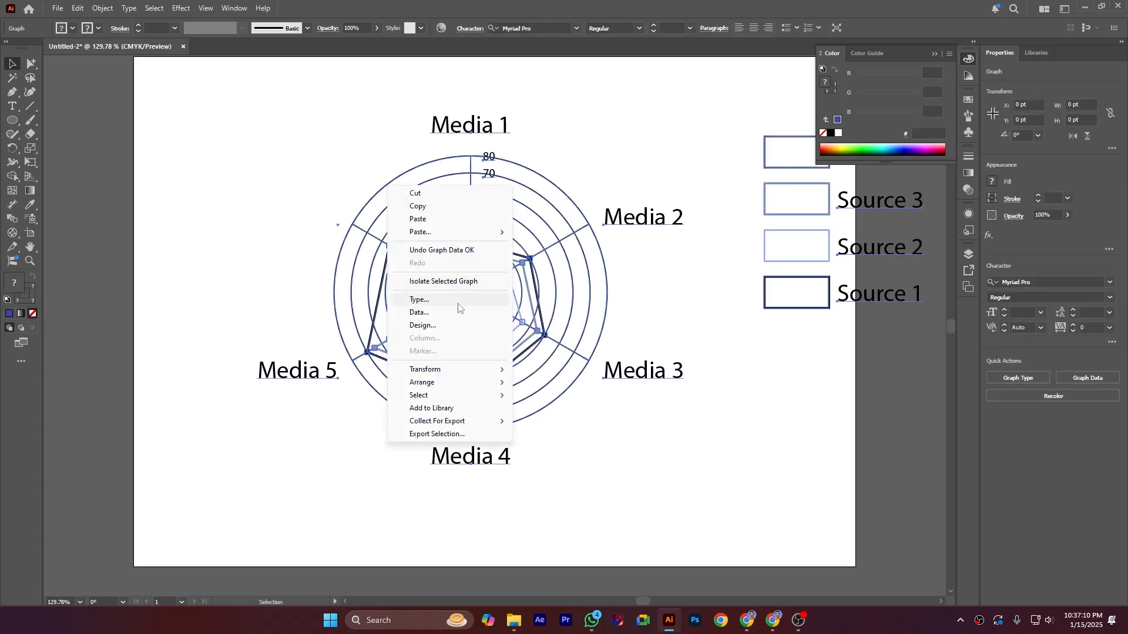
click(458, 299)
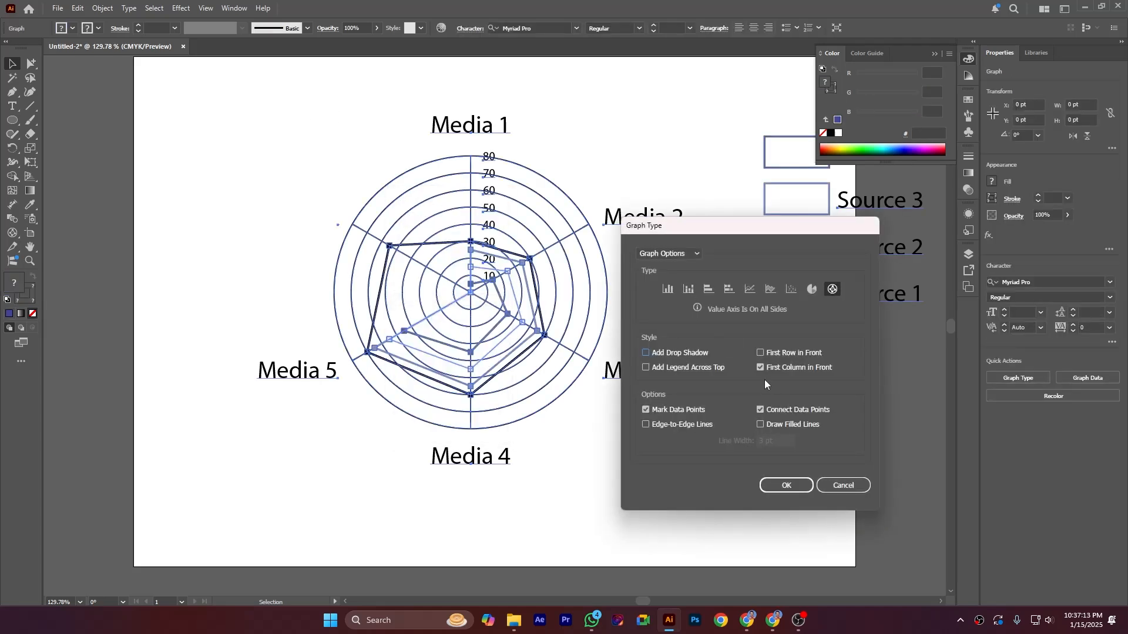
click(679, 254)
click(689, 282)
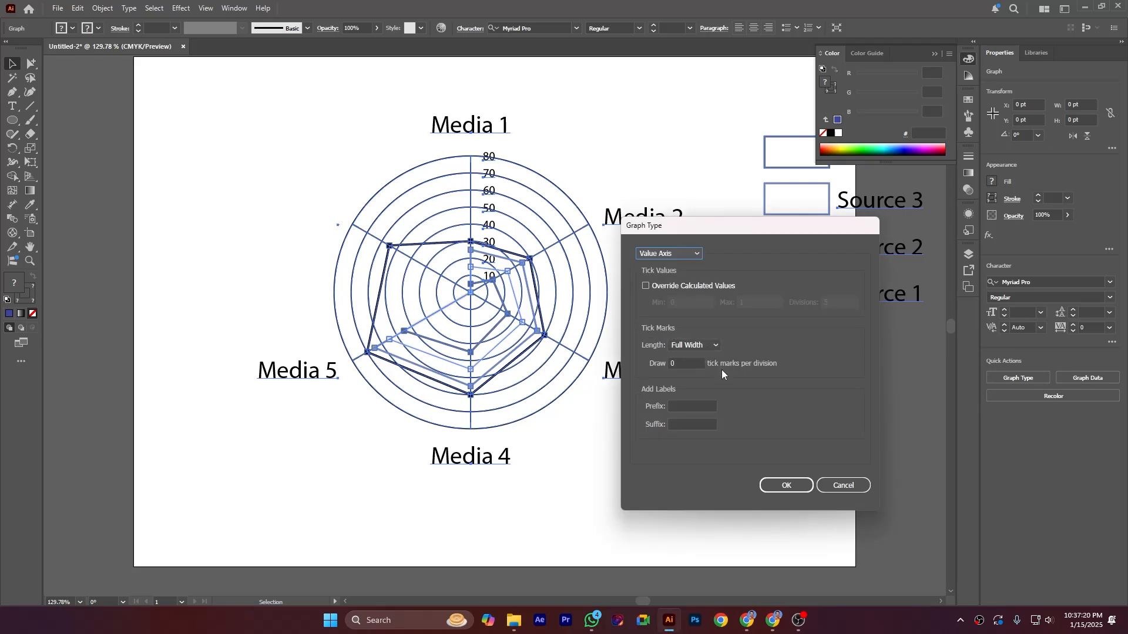
click(682, 253)
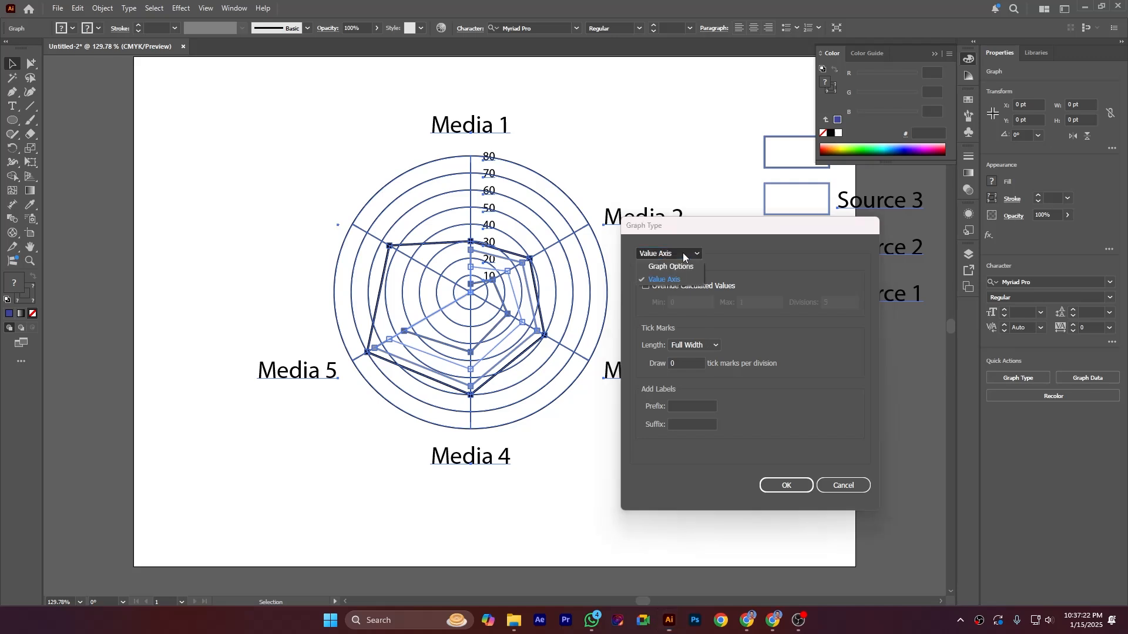
click(760, 340)
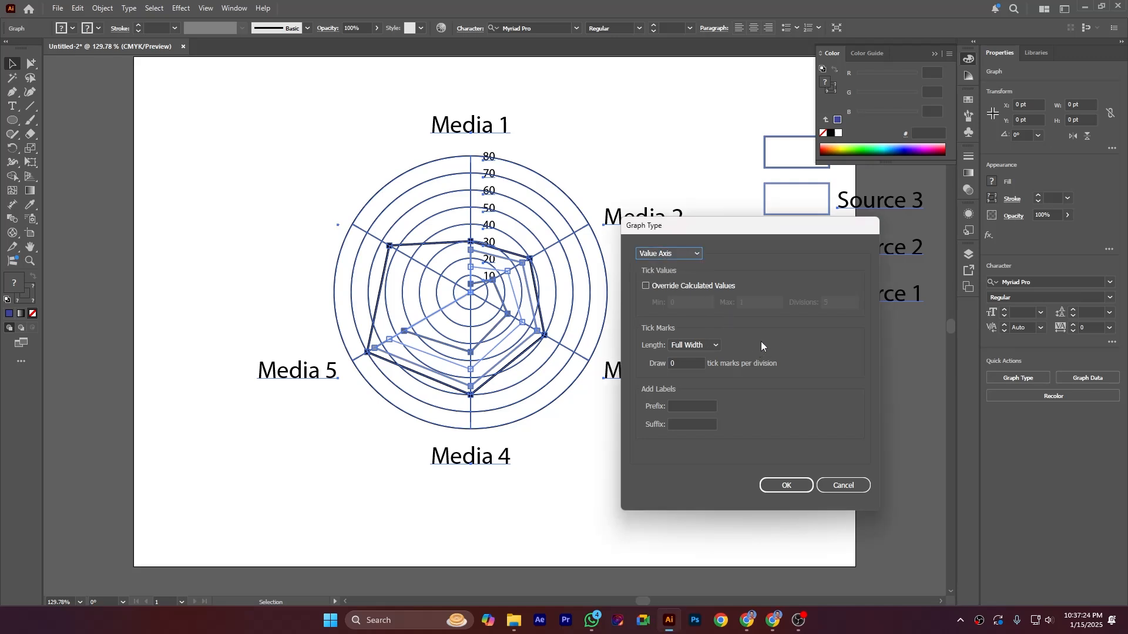
click(693, 346)
click(702, 371)
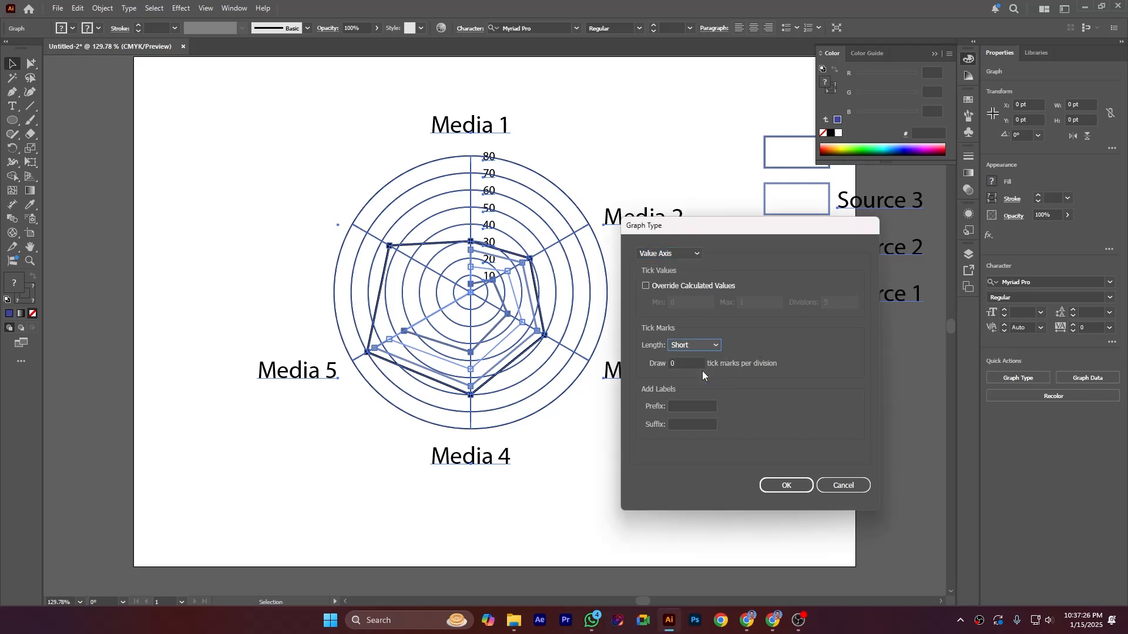
click(781, 488)
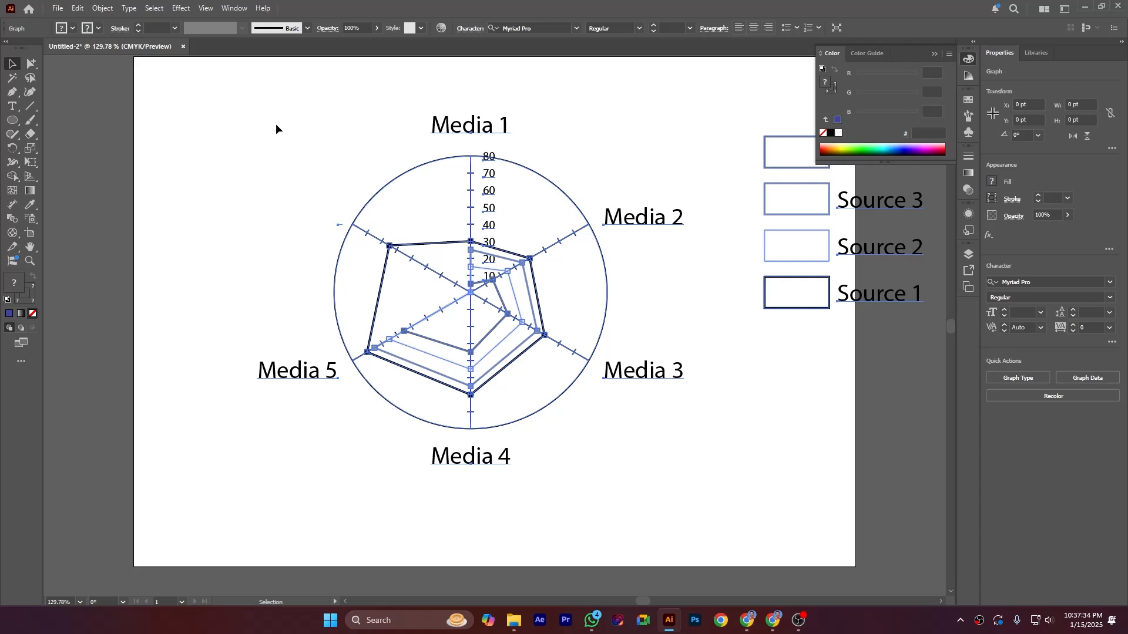
Step: Undo the radar graph's tick mark length change and deselect the graph
key(ctrl+z)
key(ctrl+z)
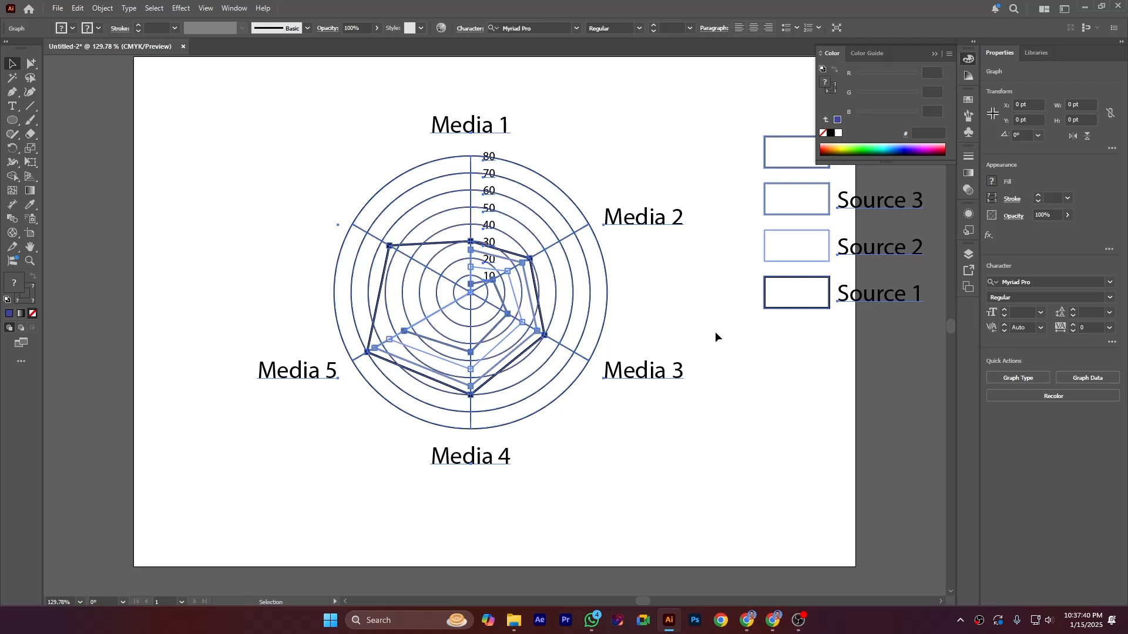
click(204, 144)
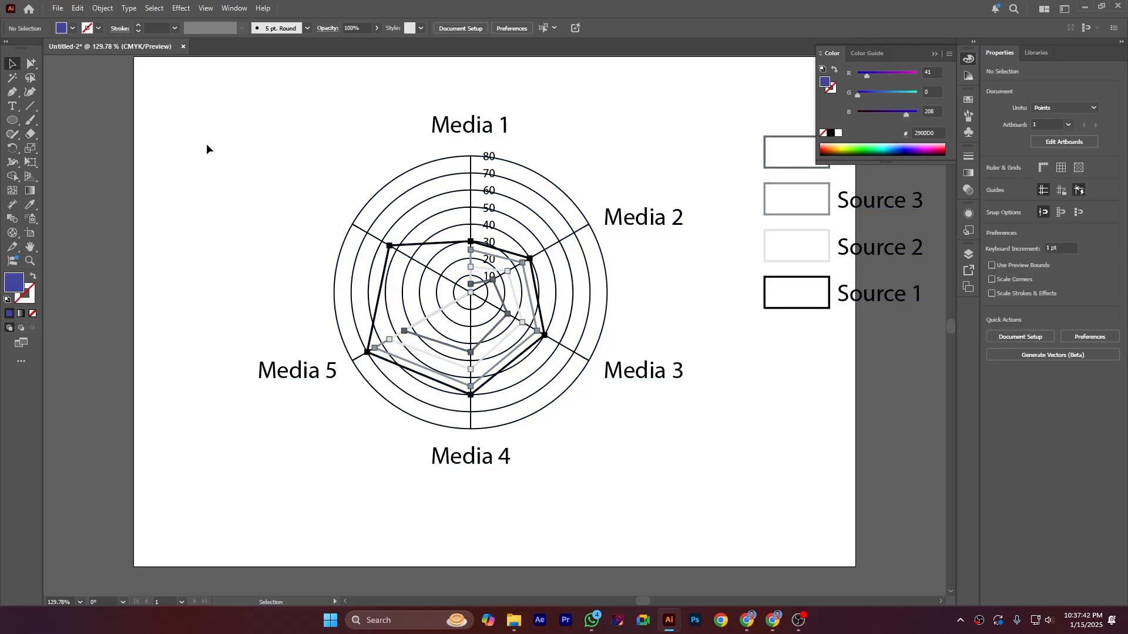
Step: Select the Source 1 legend box and its series line with the Group Selection tool and give them no fill
click(34, 64)
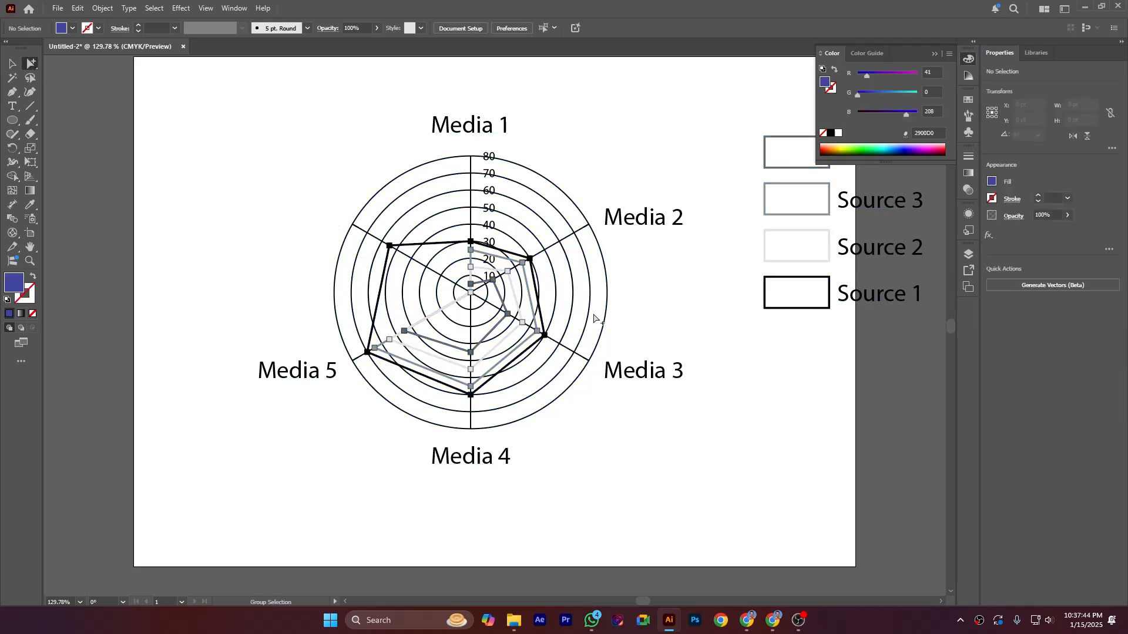
click(772, 309)
click(773, 309)
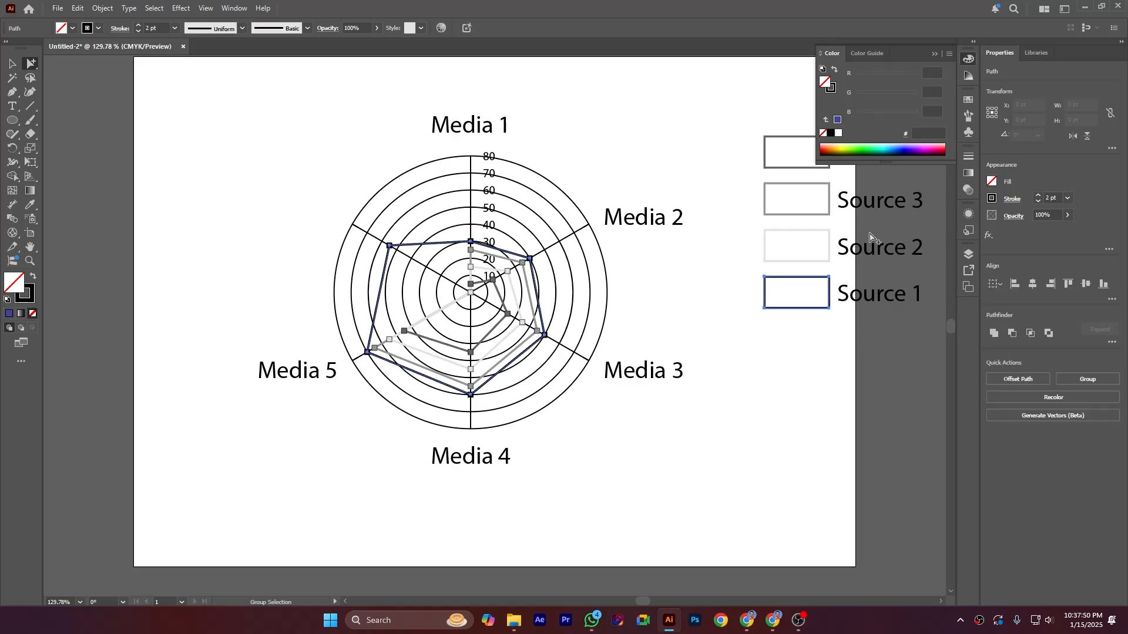
click(950, 54)
click(992, 76)
click(98, 28)
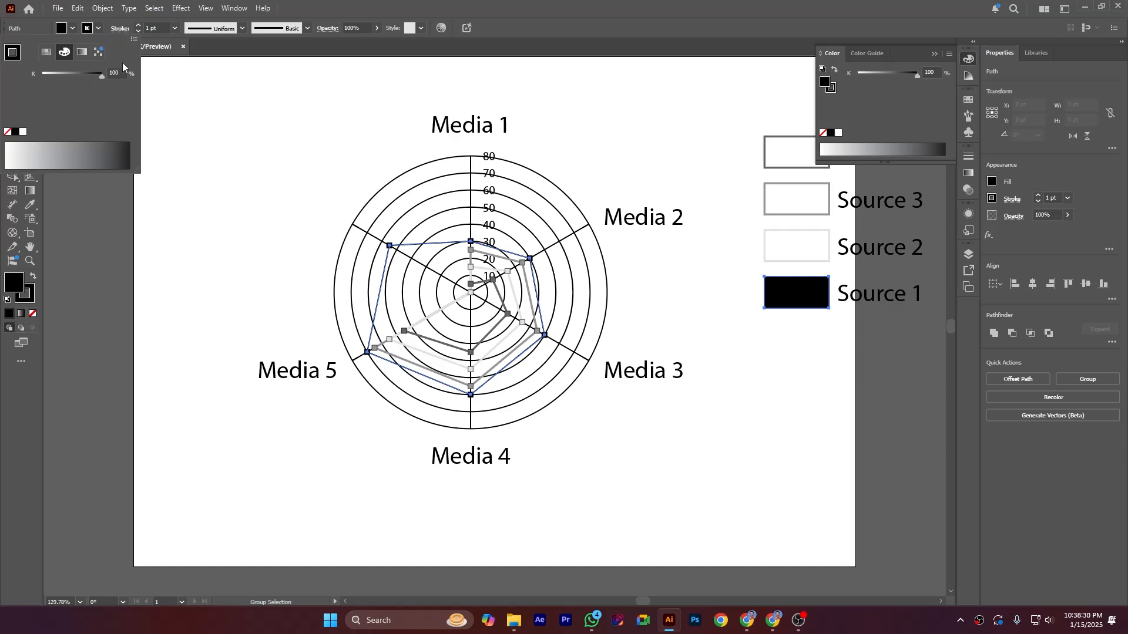
click(134, 39)
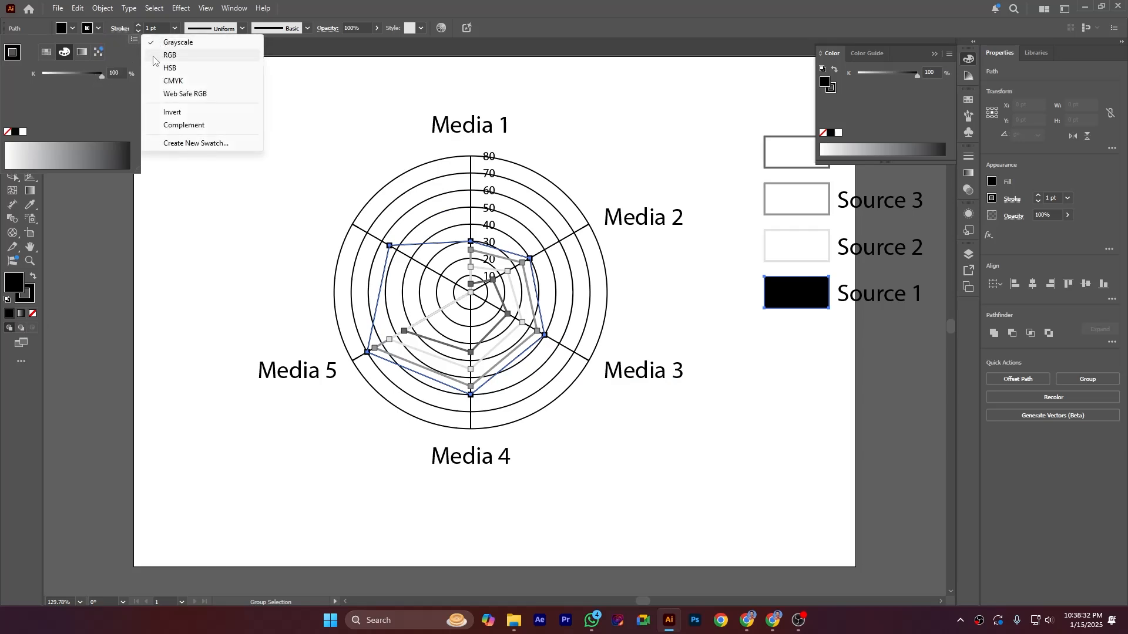
click(154, 56)
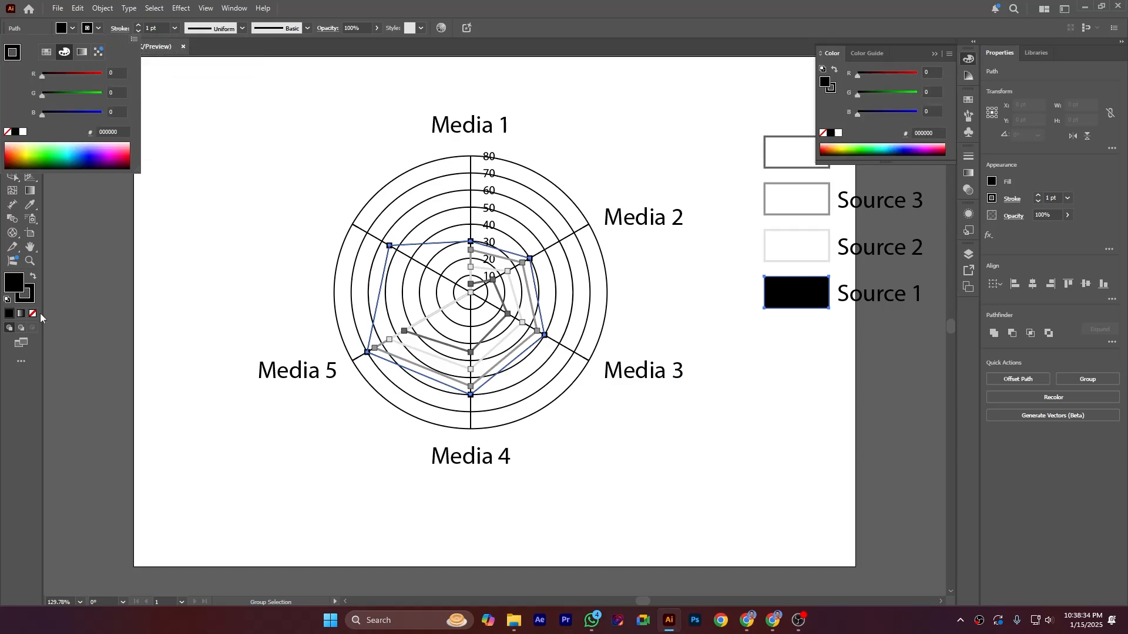
click(15, 286)
click(34, 315)
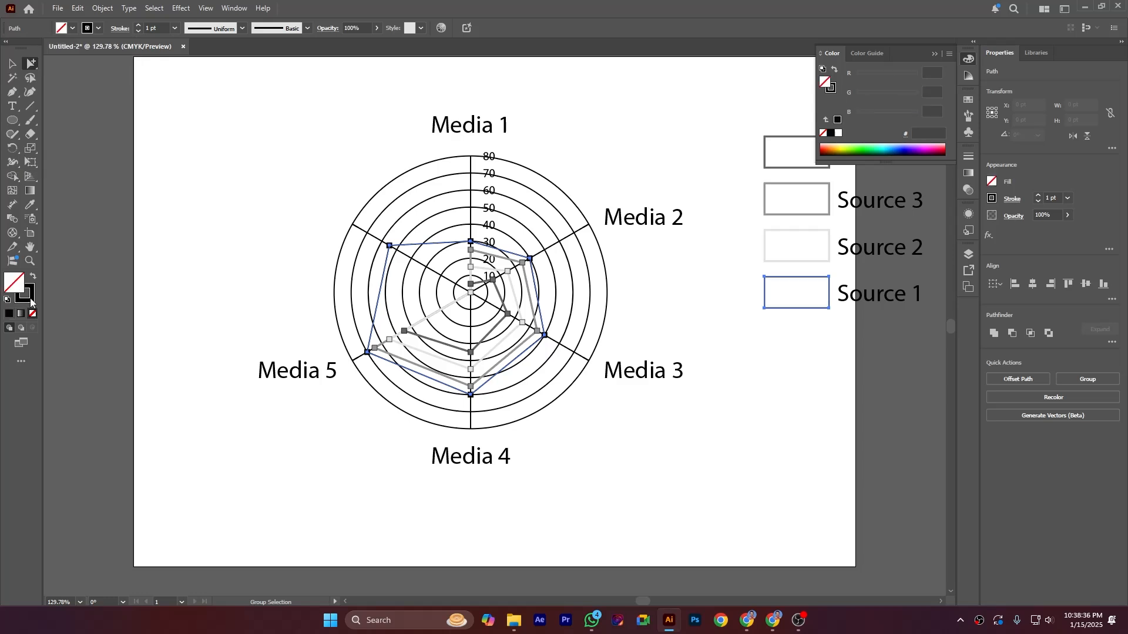
Step: Switch the Source 1 stroke colour to RGB and make it bright green, 00FF2B
click(88, 27)
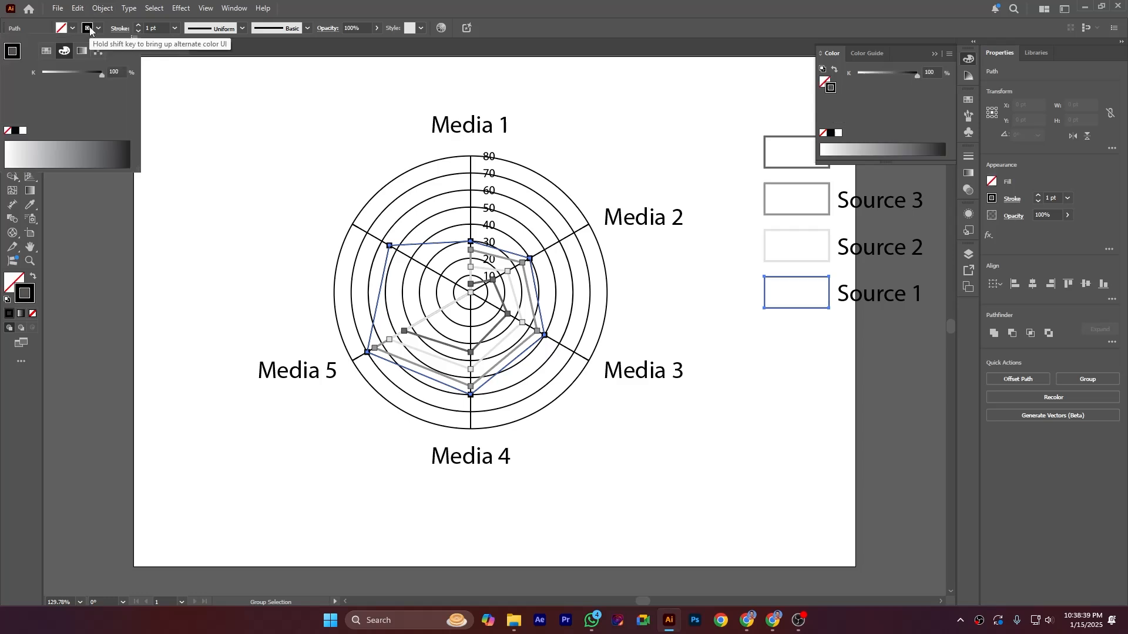
click(134, 38)
click(156, 54)
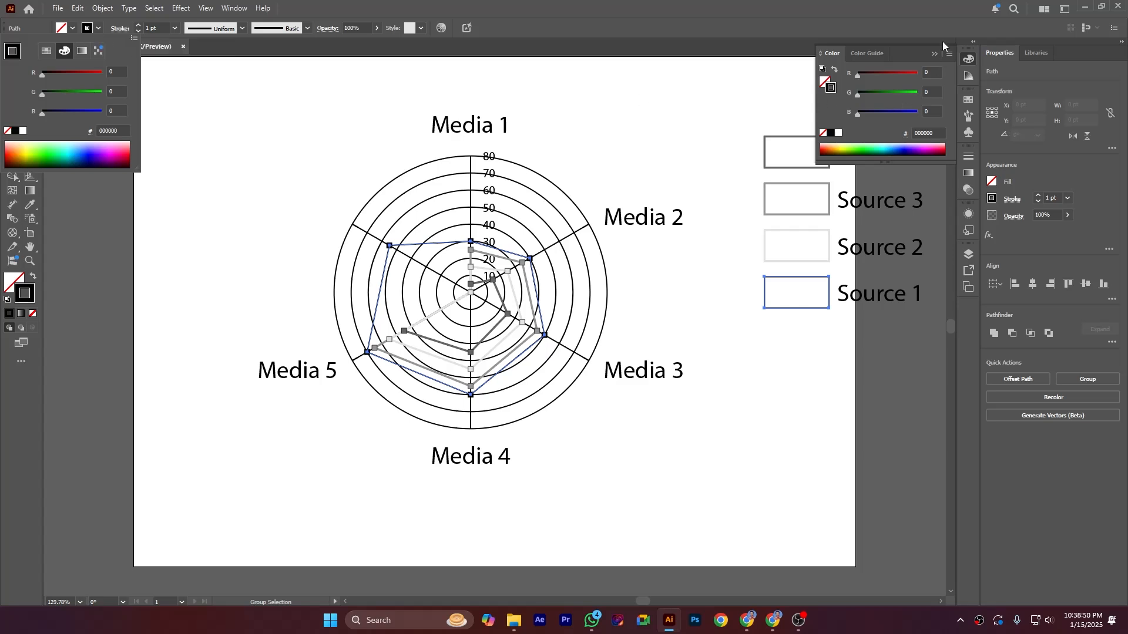
click(950, 54)
click(918, 119)
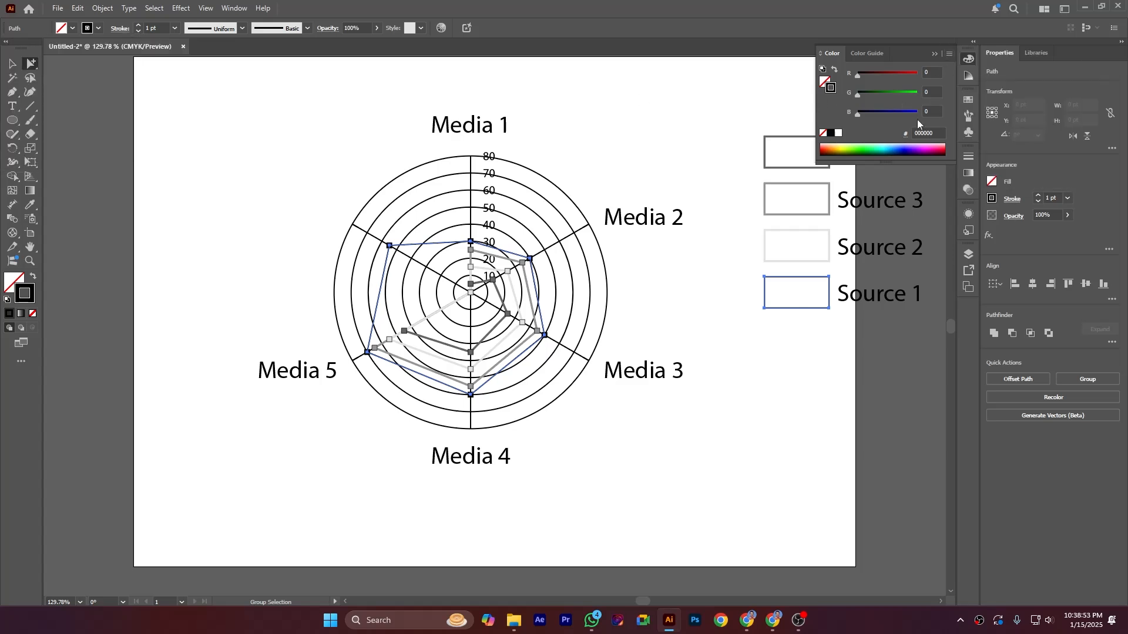
click(868, 144)
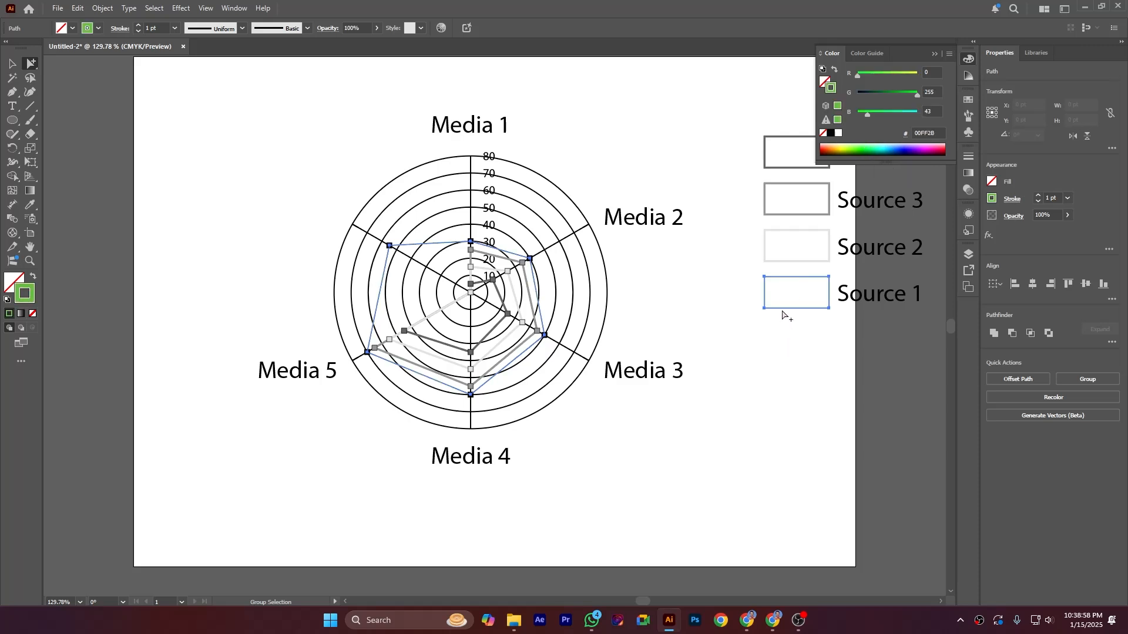
Step: Recolor the Source 2 series stroke in RGB mode to brownish red, A23F00
click(786, 261)
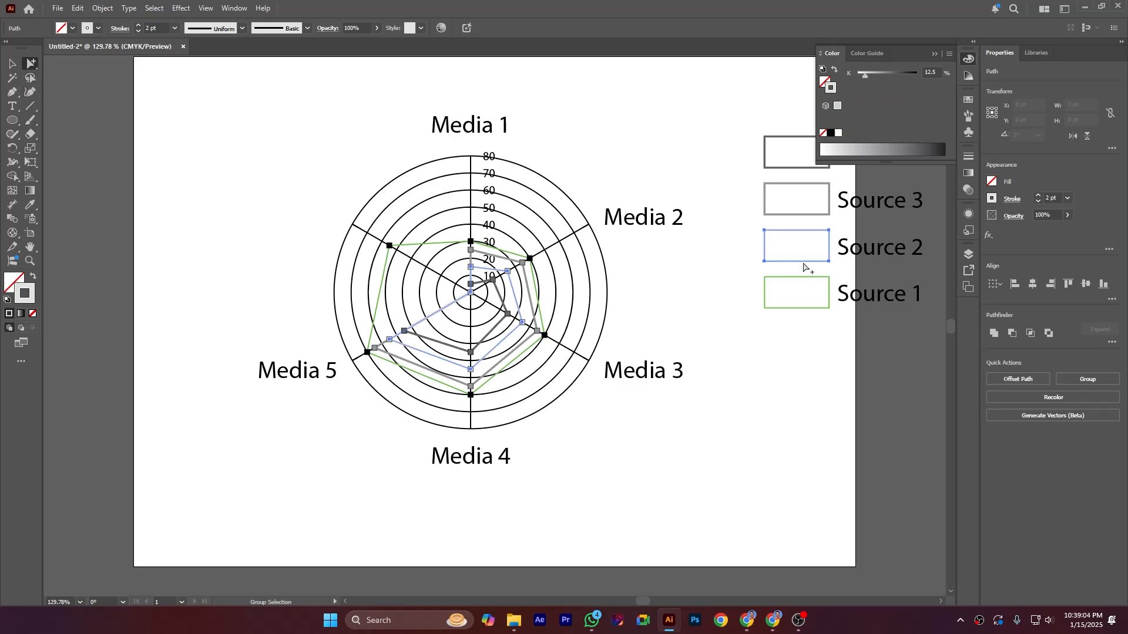
click(949, 54)
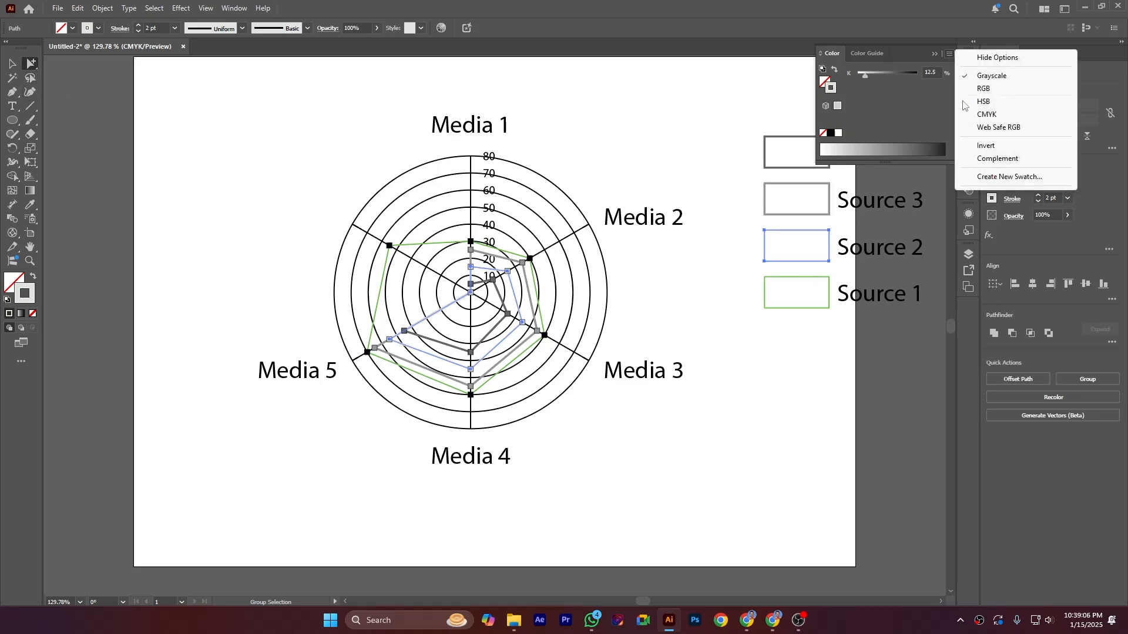
click(973, 89)
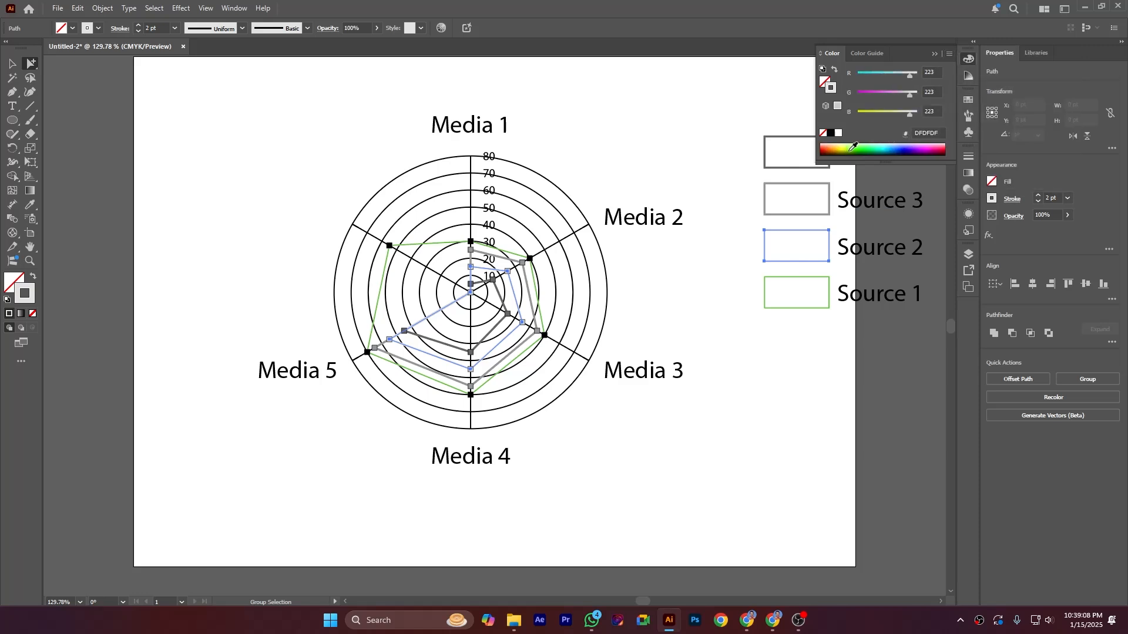
click(832, 146)
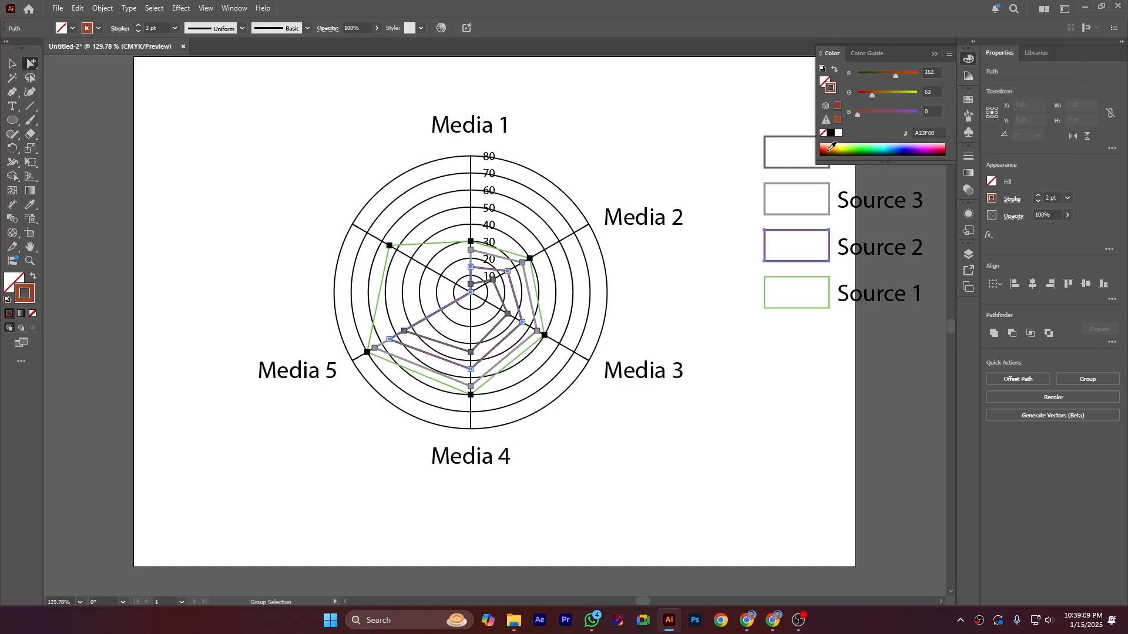
Step: Recolor the Source 3 series stroke in RGB mode to dark blue
click(783, 216)
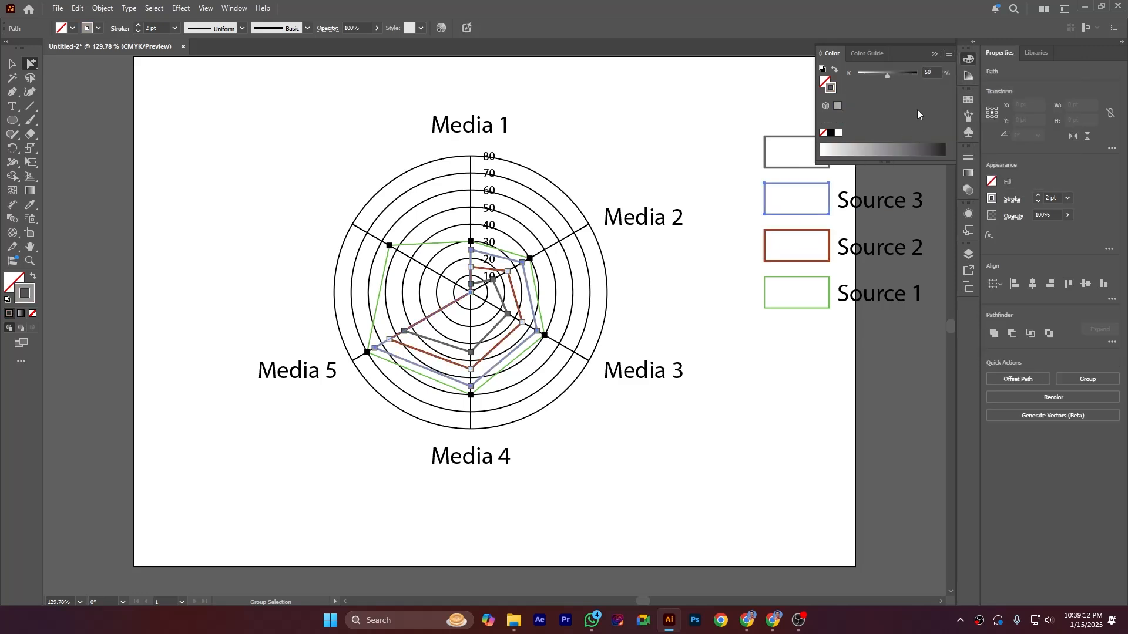
click(948, 54)
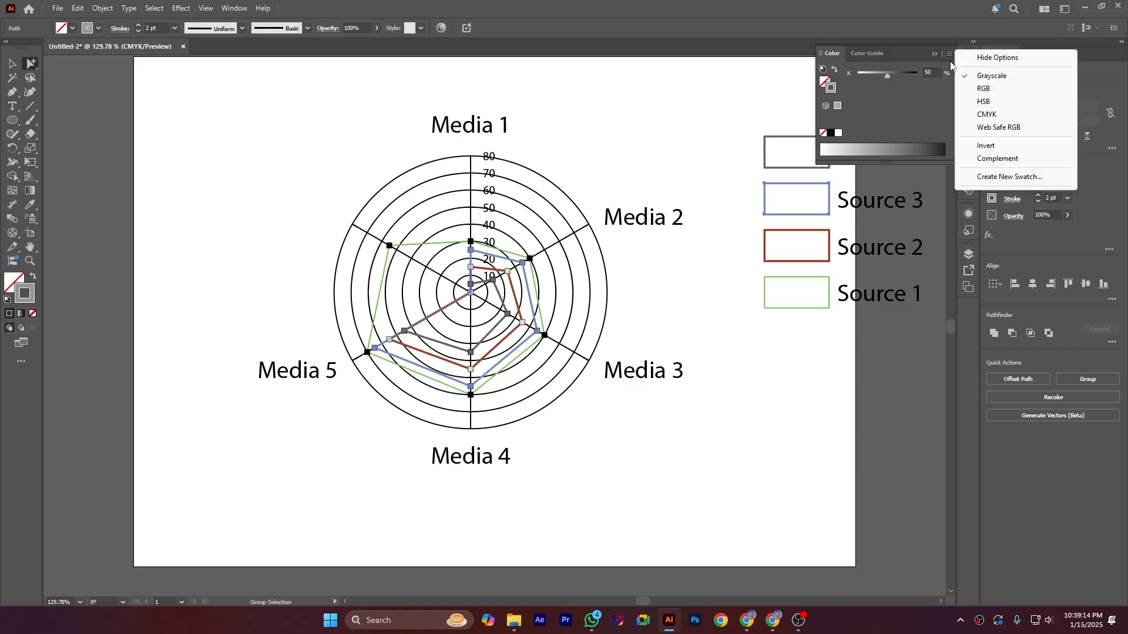
click(973, 89)
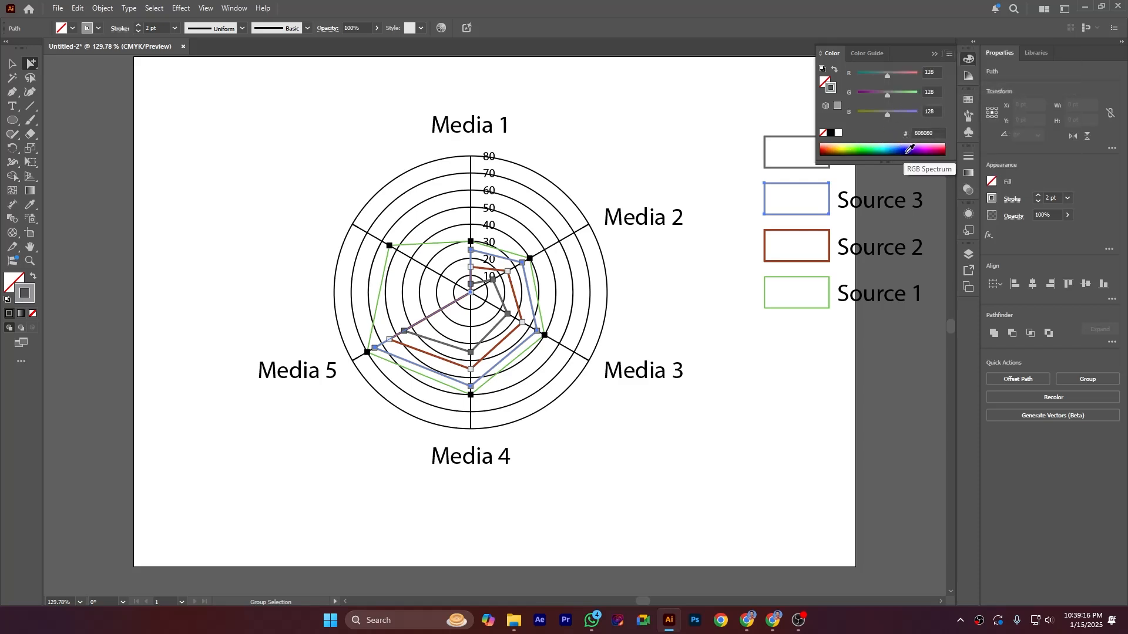
click(911, 148)
Step: Recolor the Source 4 series stroke in RGB mode to olive yellow (185, 177, 0), then deselect it
click(776, 169)
click(776, 170)
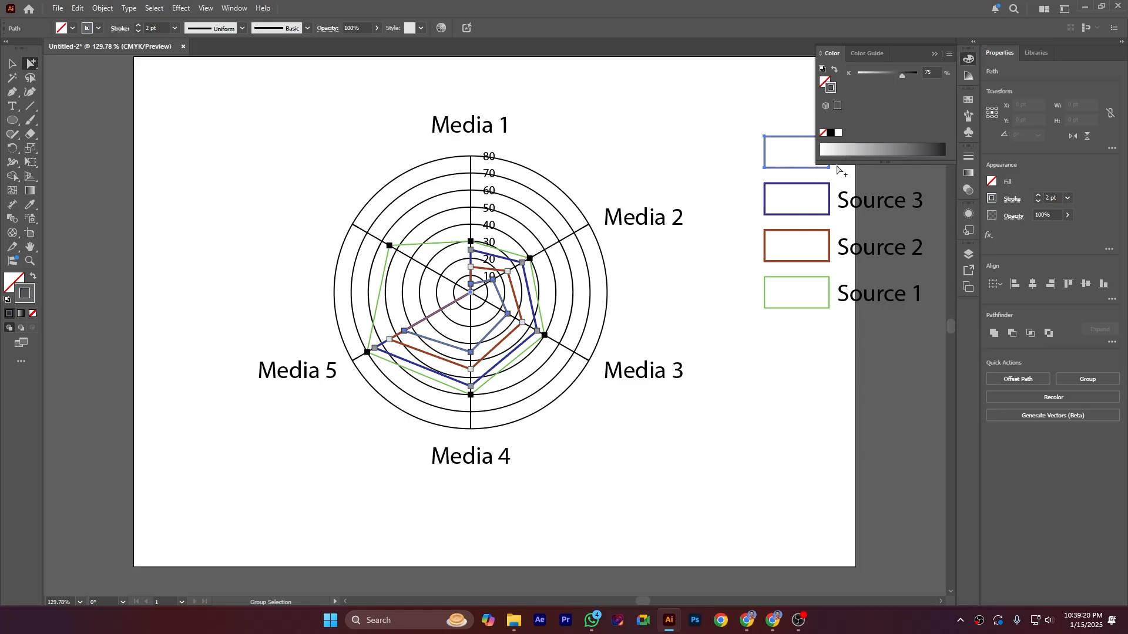
click(950, 53)
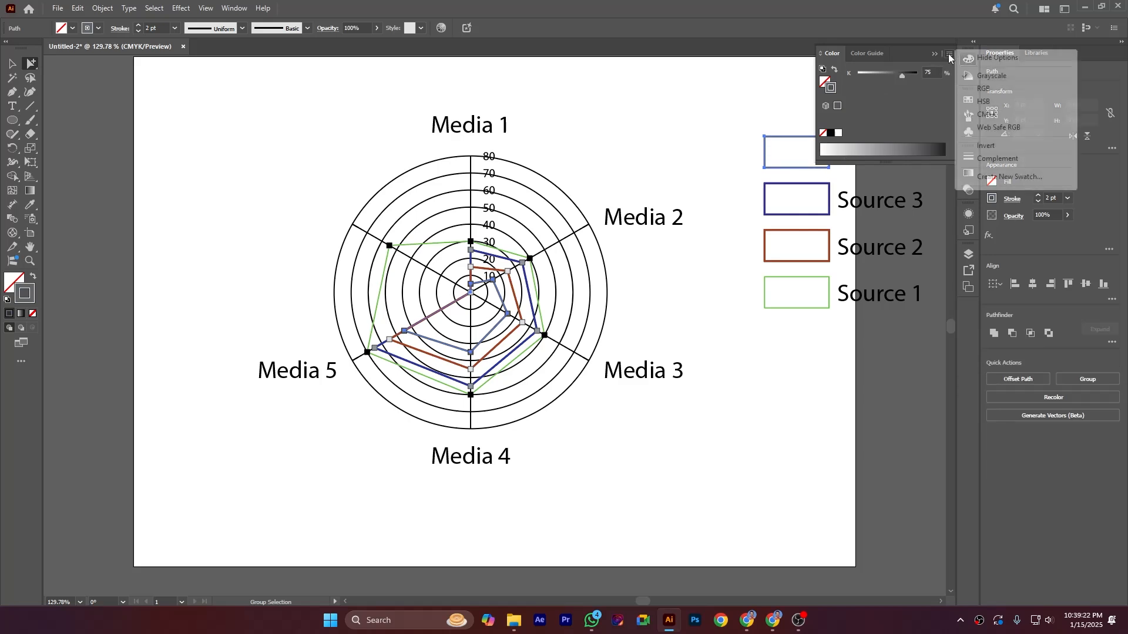
click(969, 91)
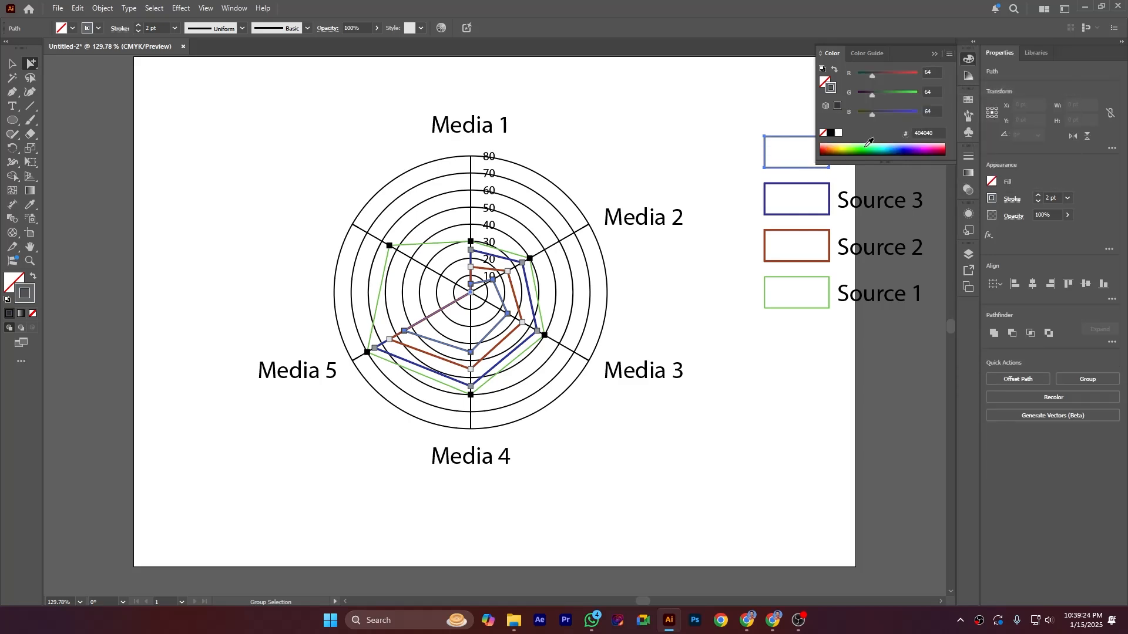
click(842, 147)
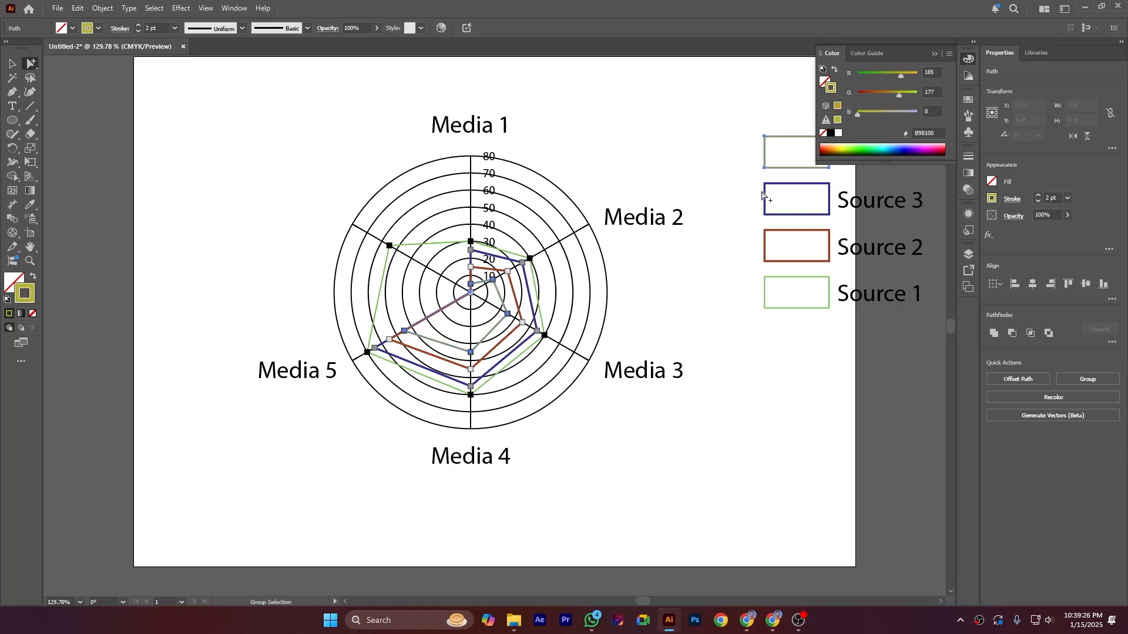
click(11, 63)
click(675, 282)
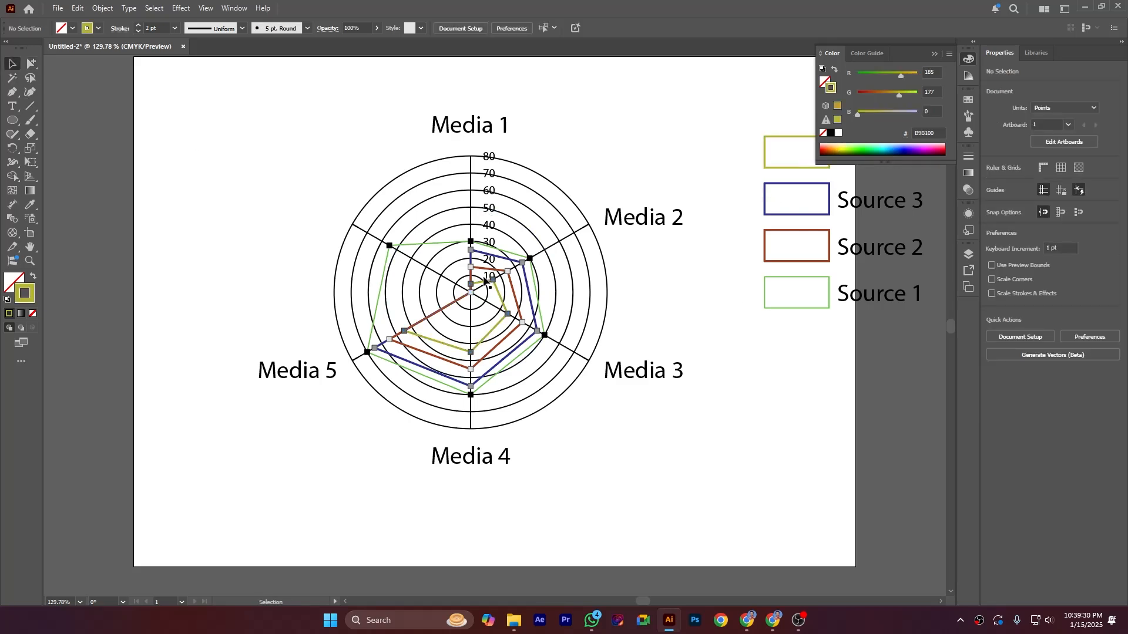
Step: Draw a circle about 318 pt in diameter from the radar graph's centre, matching its outermost ring
click(11, 120)
click(55, 122)
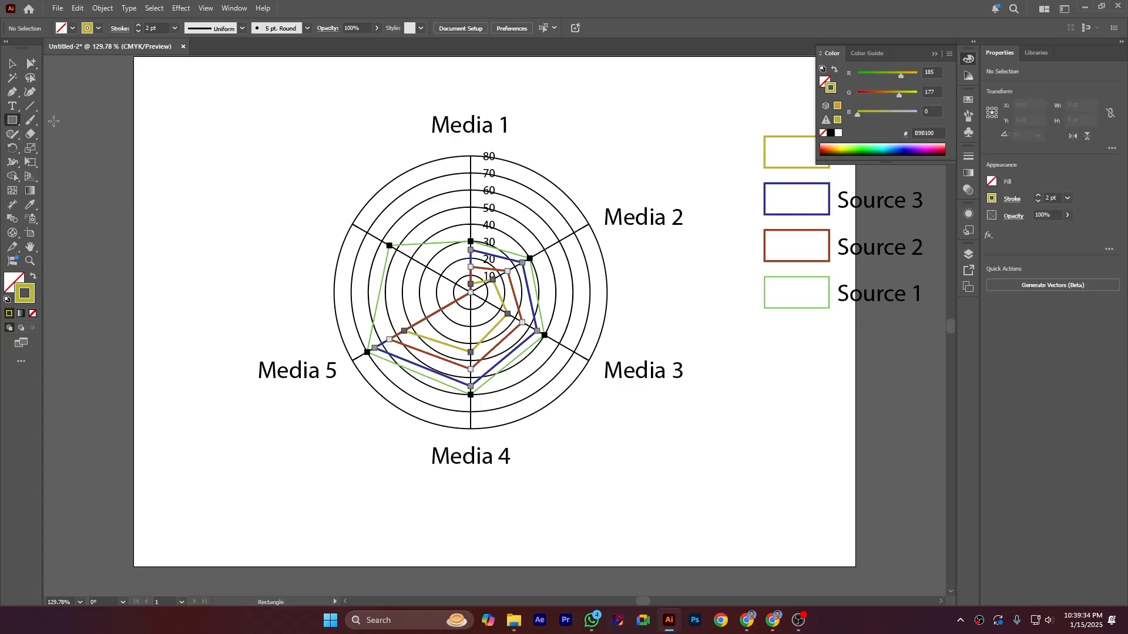
click(12, 120)
click(63, 149)
drag(470, 292, 606, 370)
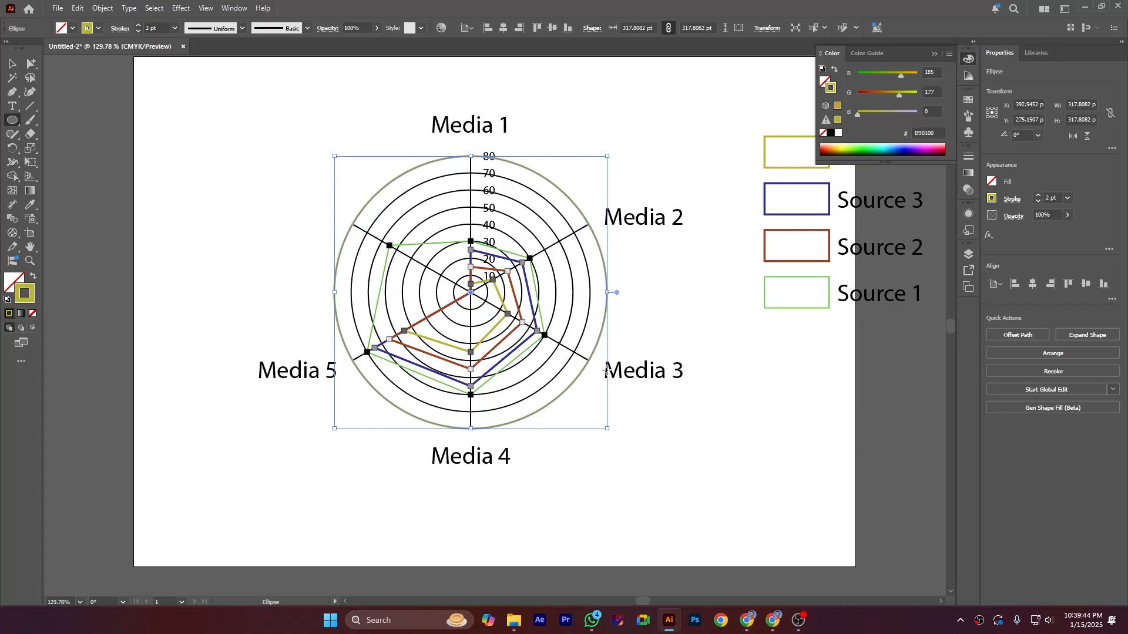
Step: Swap the circle's stroke and fill so it is solid olive yellow, and send it behind the radar graph
click(33, 277)
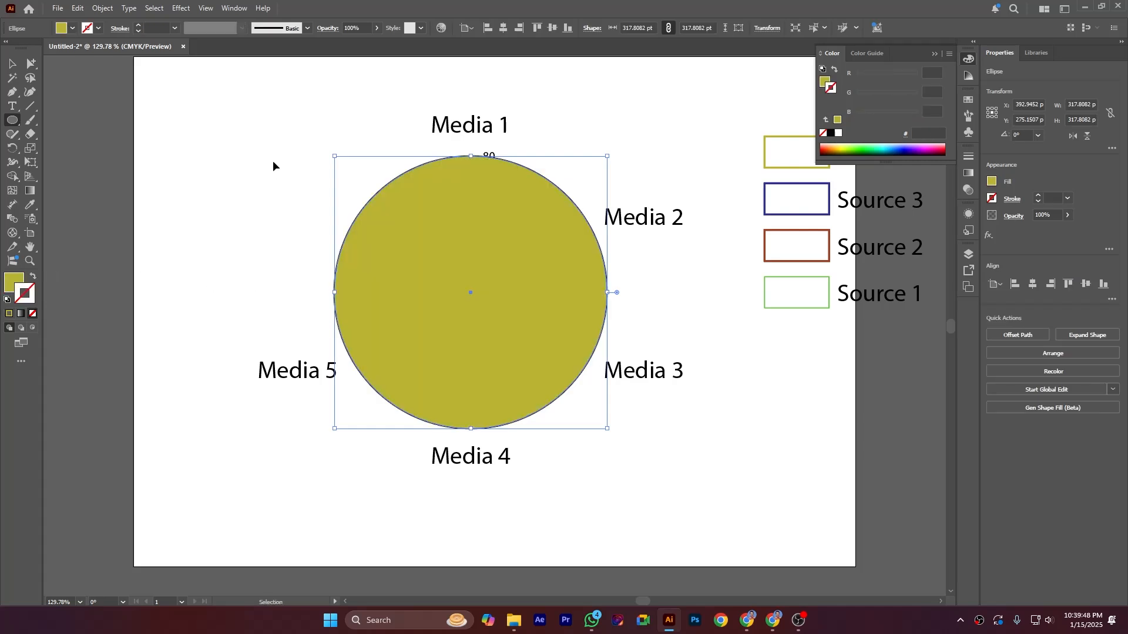
key(ctrl+shift+bracketleft)
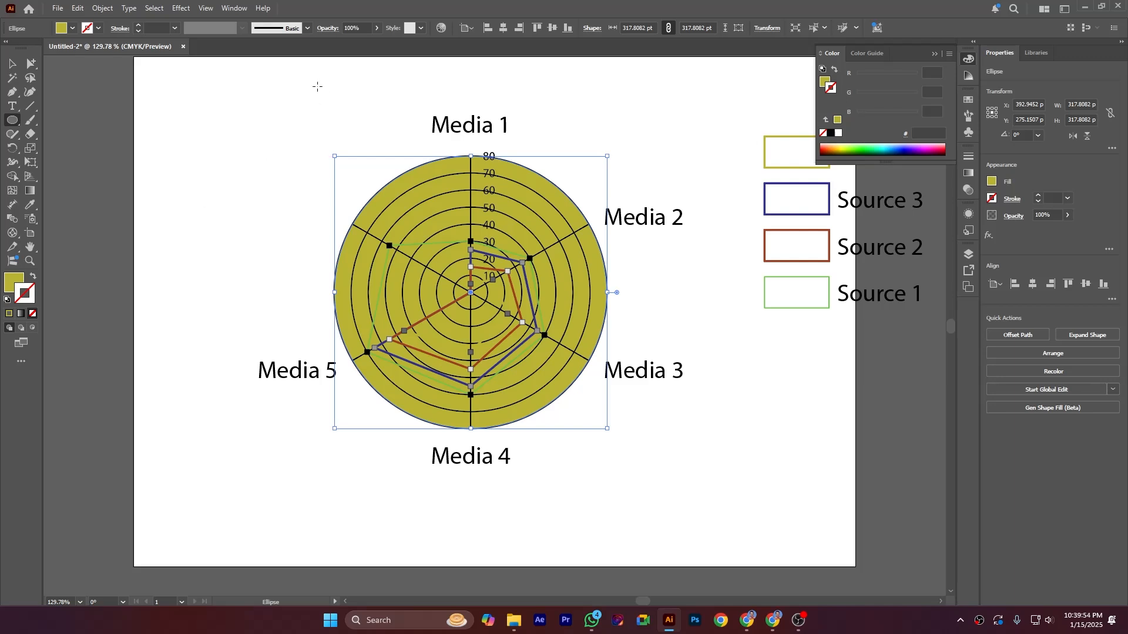
Step: Lower the background circle's opacity to 45% and deselect it
click(377, 28)
drag(374, 43, 350, 47)
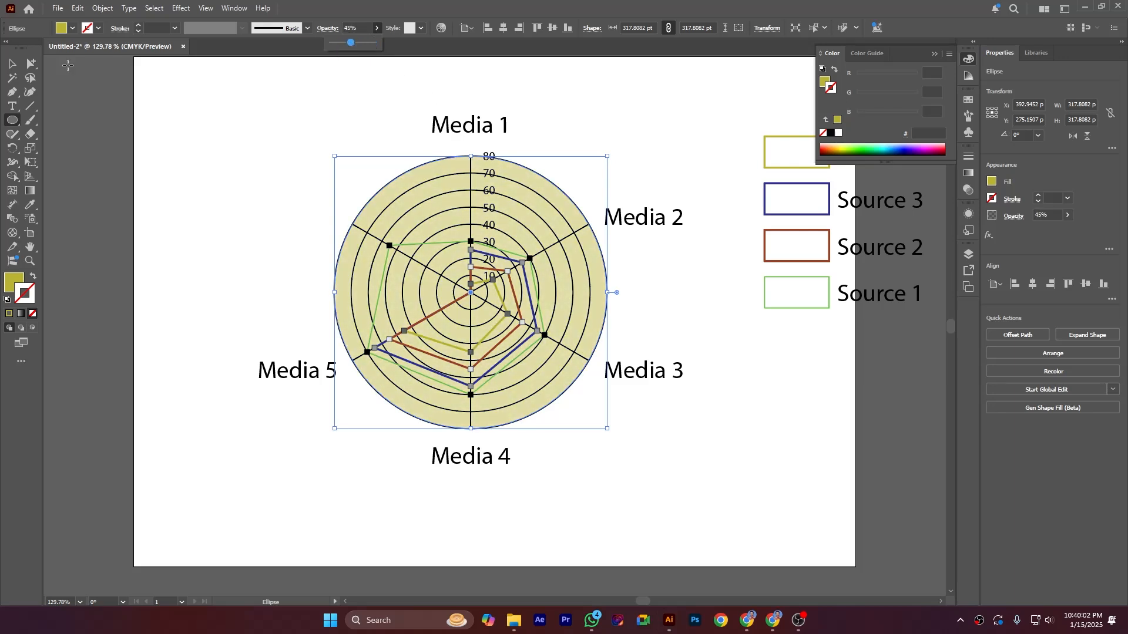
key(v)
click(215, 168)
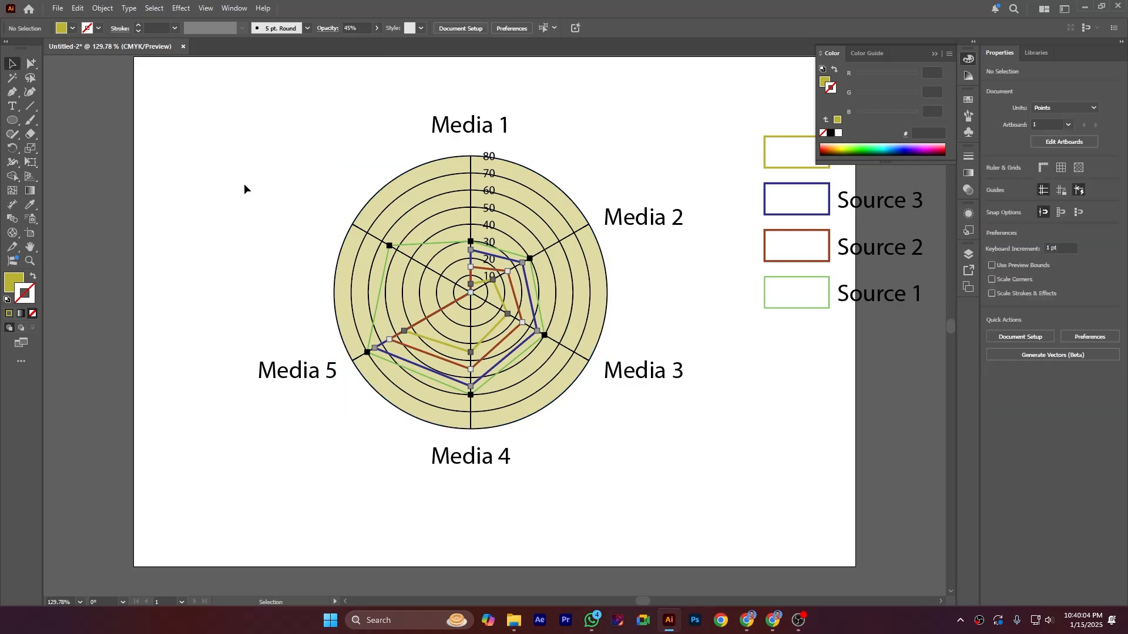